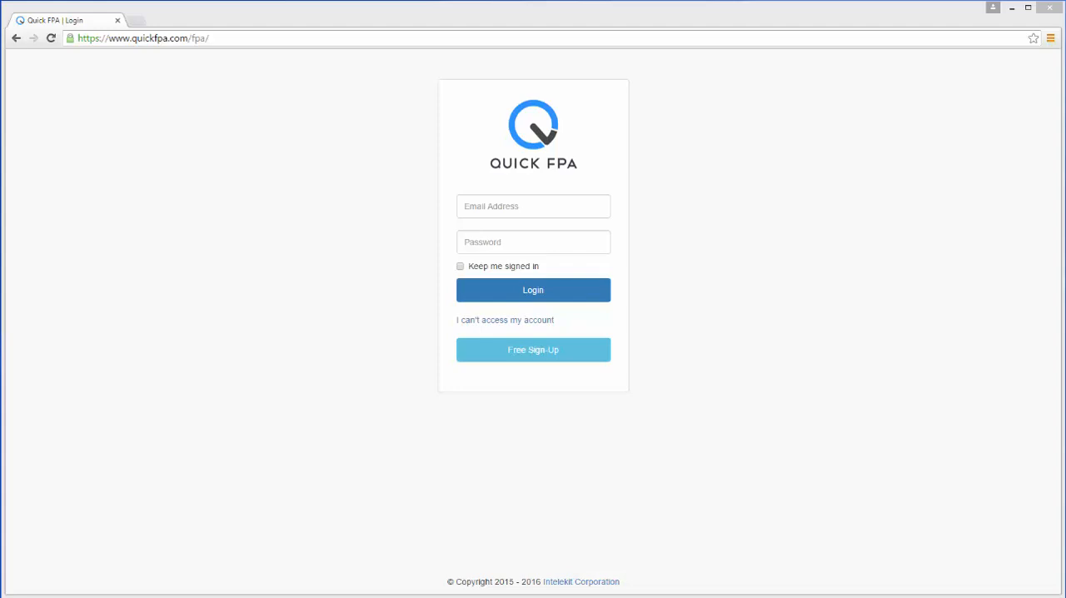
- Log in to the account and start creating a new estimate
click(526, 298)
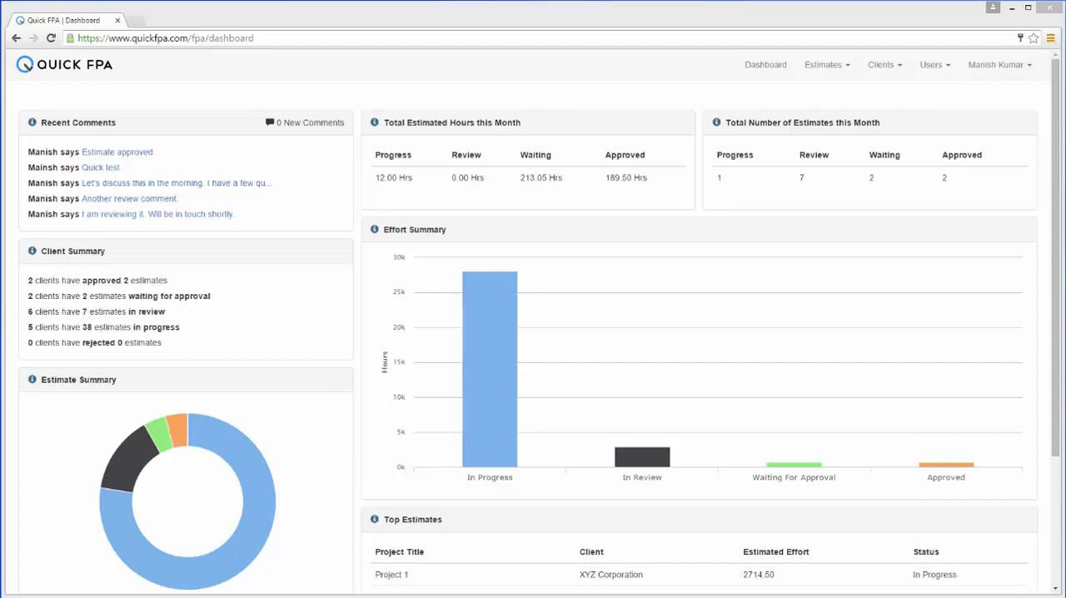
click(818, 67)
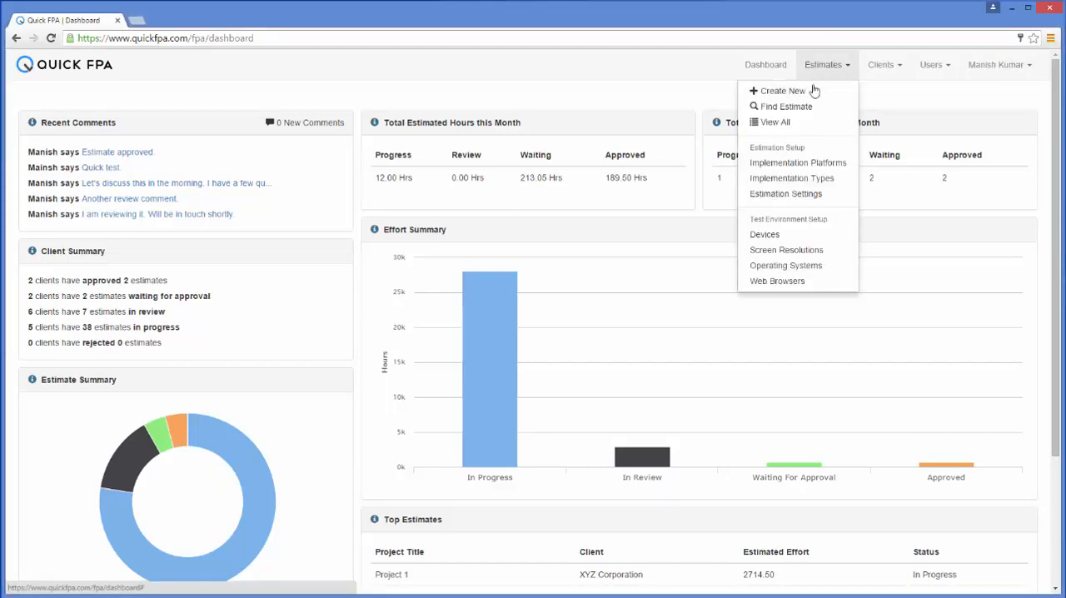
click(811, 97)
- Title the project Computer Mart and choose Comnez Inc as its client
text(C)
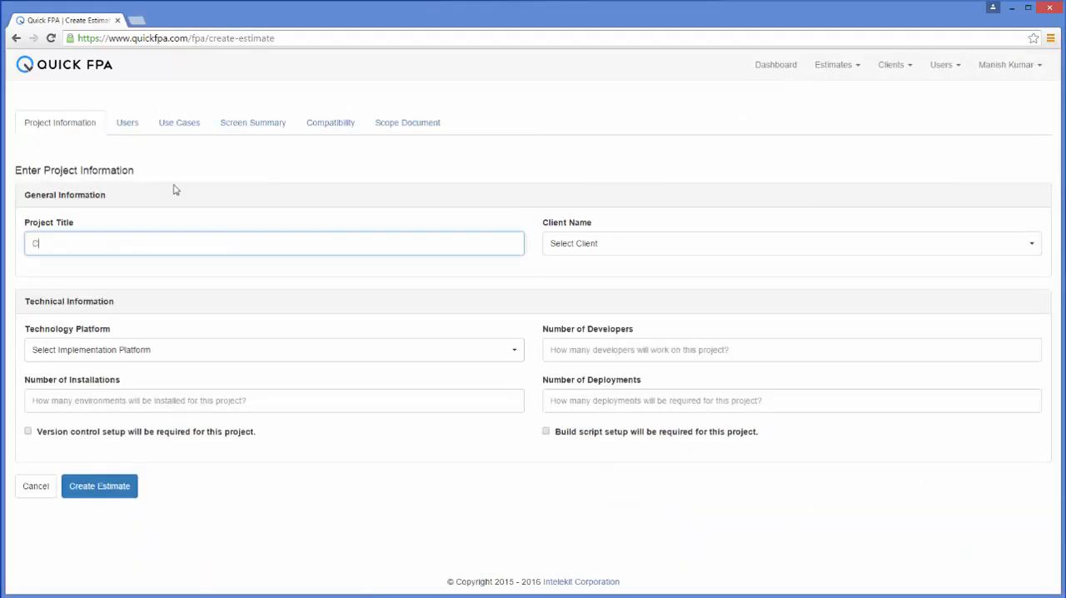
text(omputer Mart)
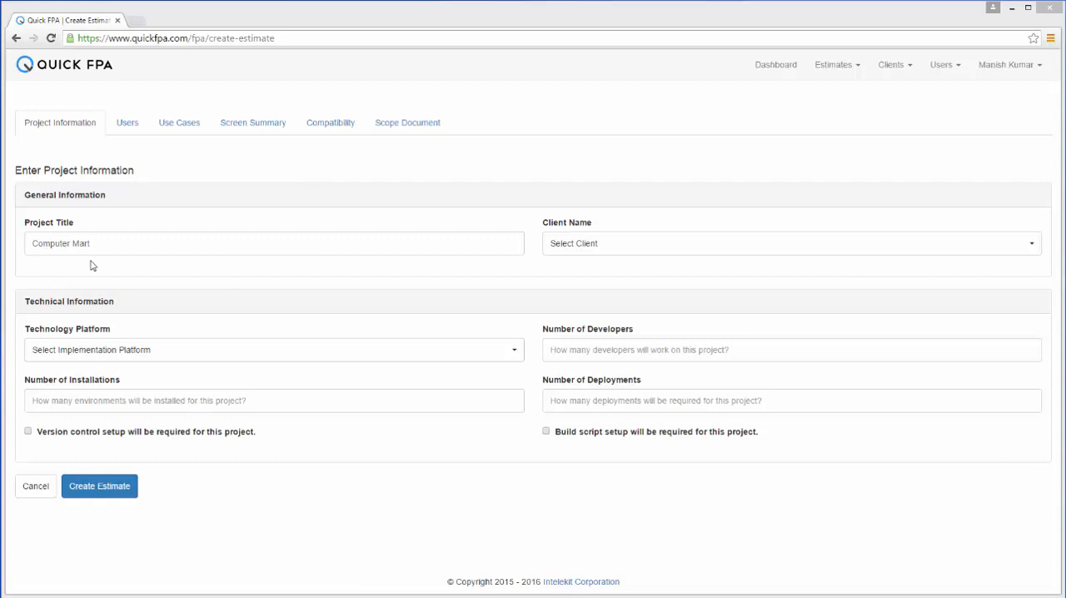
click(1031, 248)
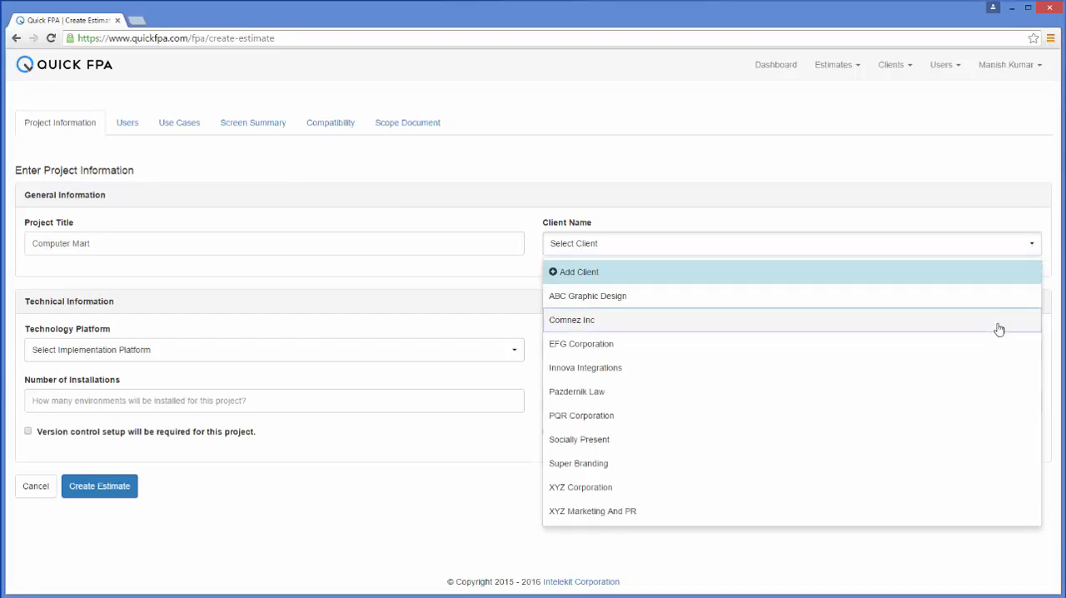
click(998, 325)
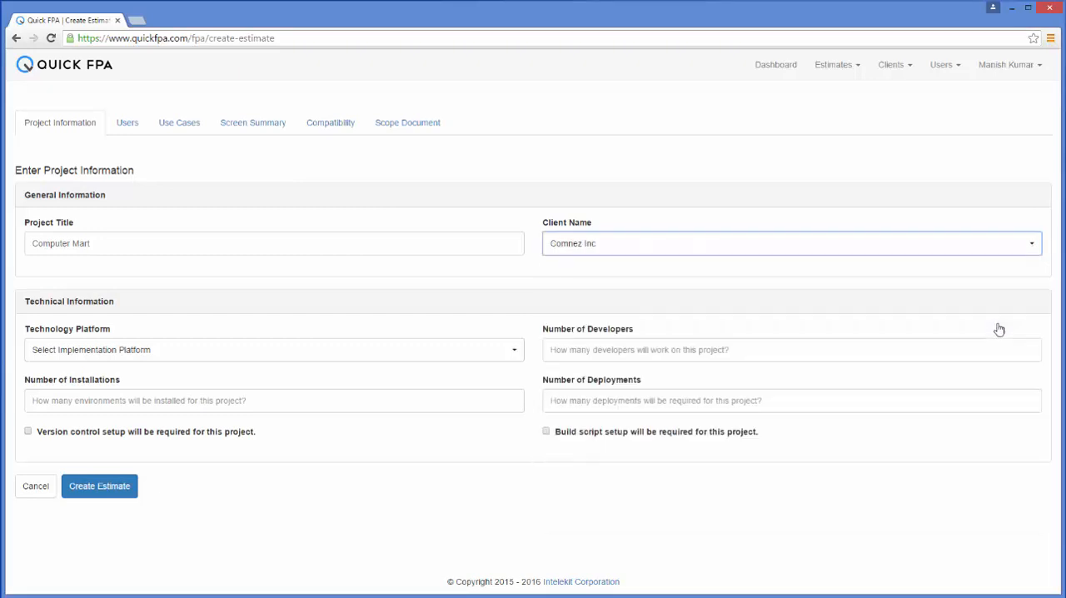
- Set the technology platform to Java Web Application with 1 developer, 1 installation and 1 deployment, and create the estimate
click(515, 351)
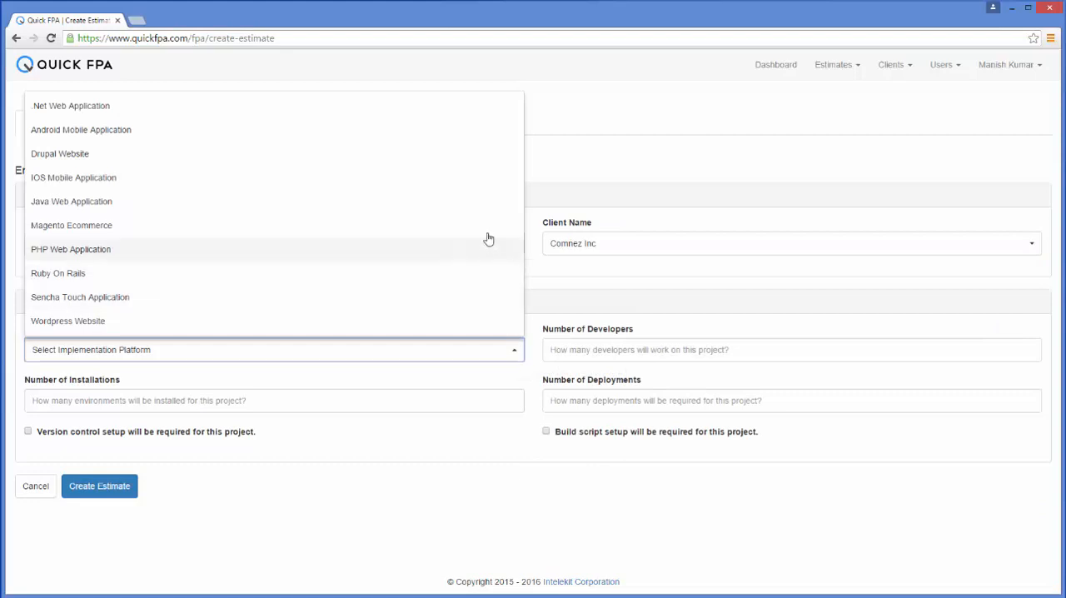
click(482, 204)
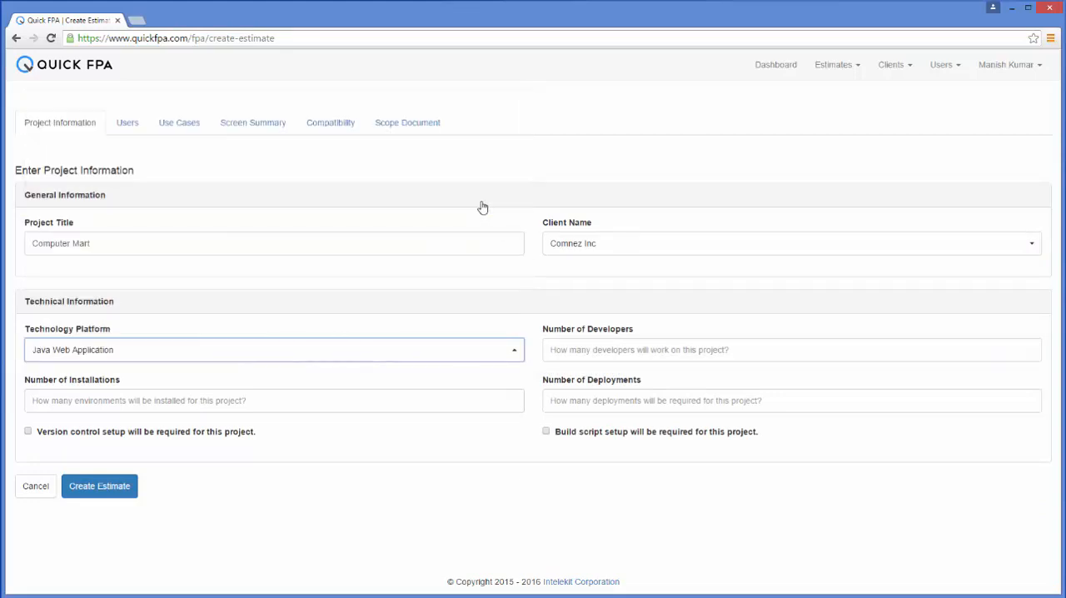
click(570, 349)
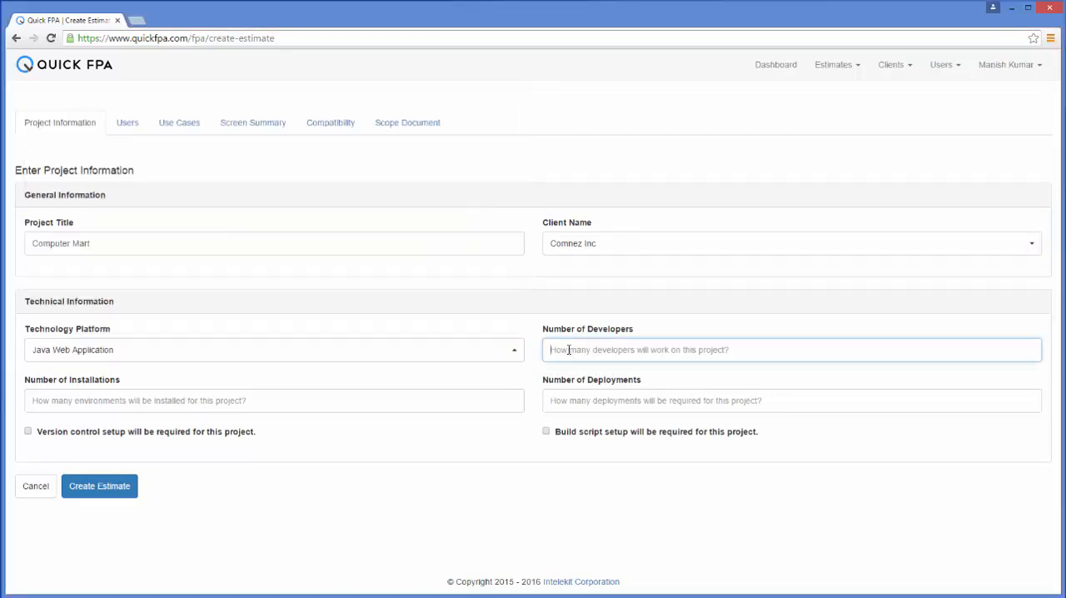
text(1)
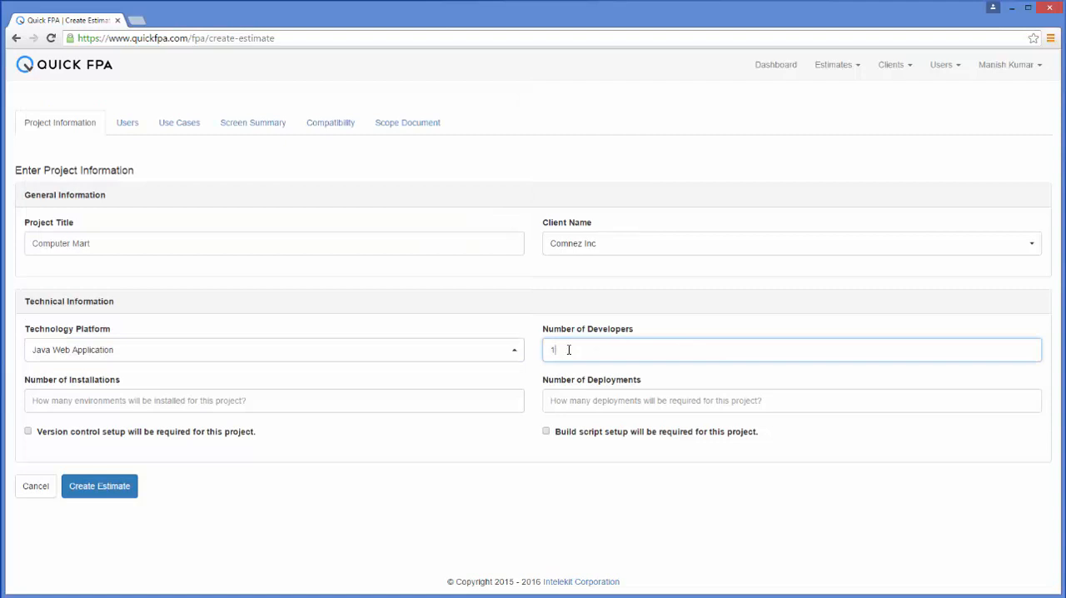
click(271, 406)
text(1)
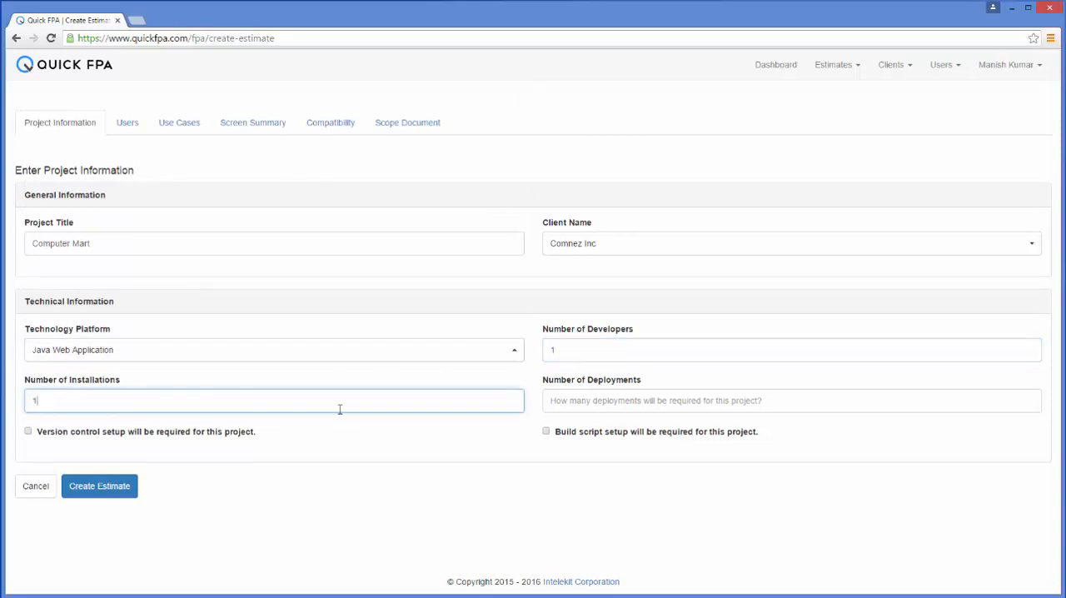
click(572, 404)
text(1)
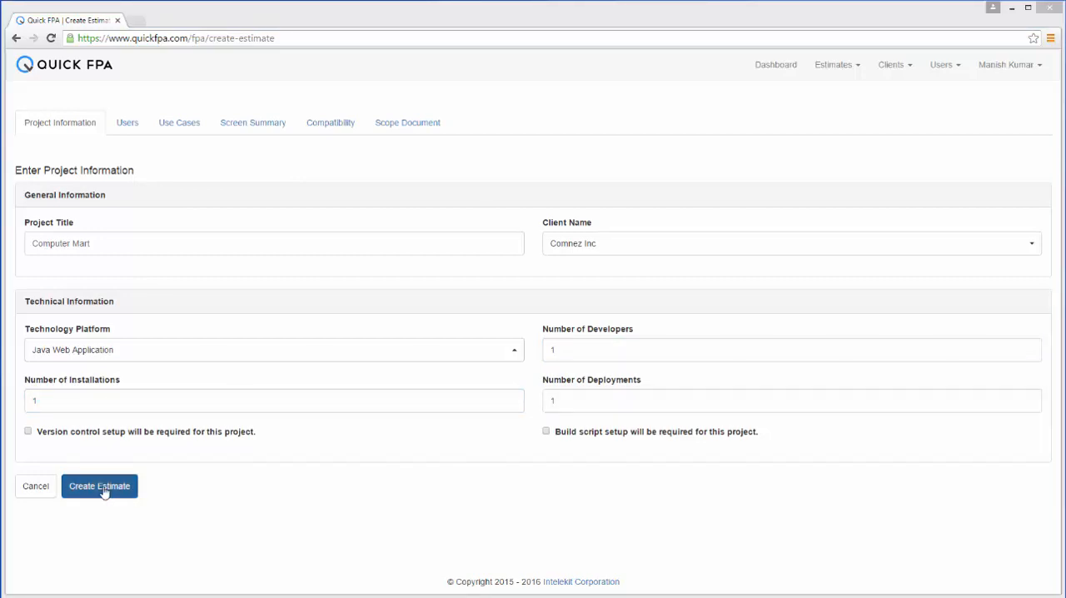
click(103, 491)
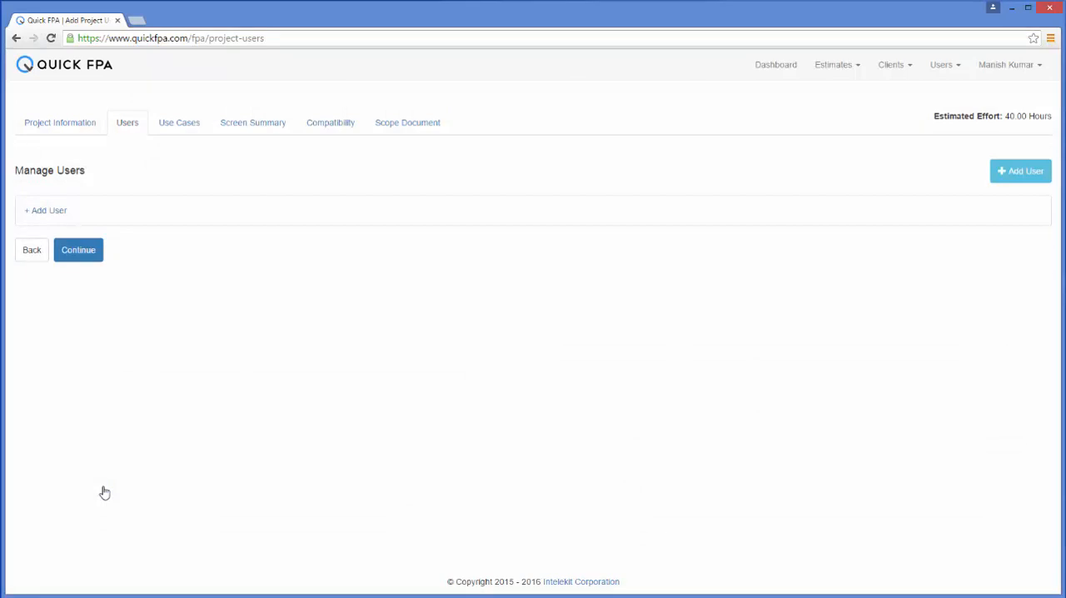
- Add user role Logged In User described as "This user needs to be logged in to the system to access the various protected features."
click(1019, 169)
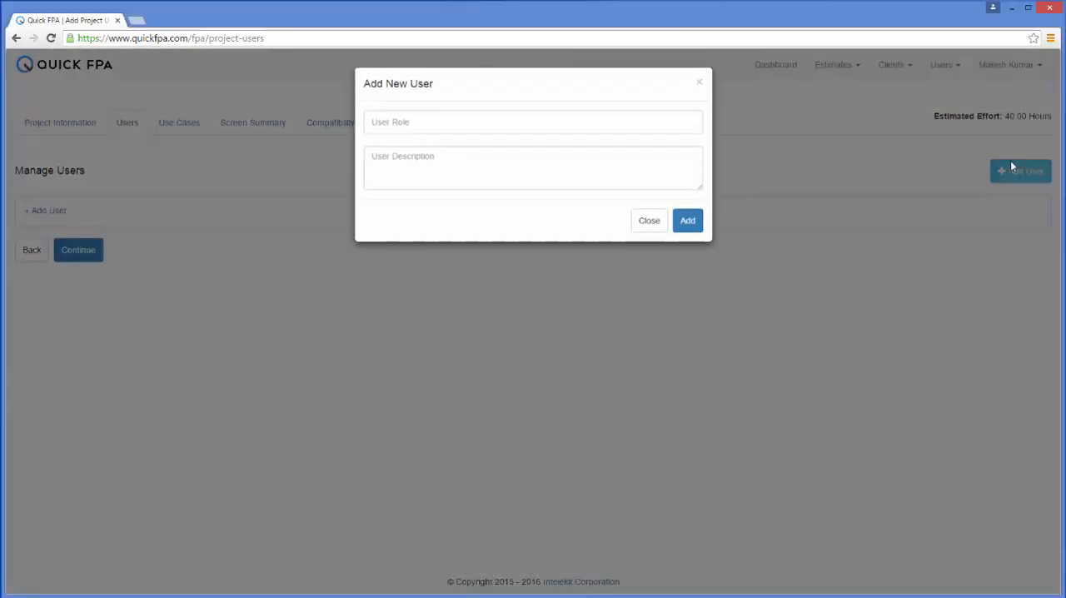
click(493, 121)
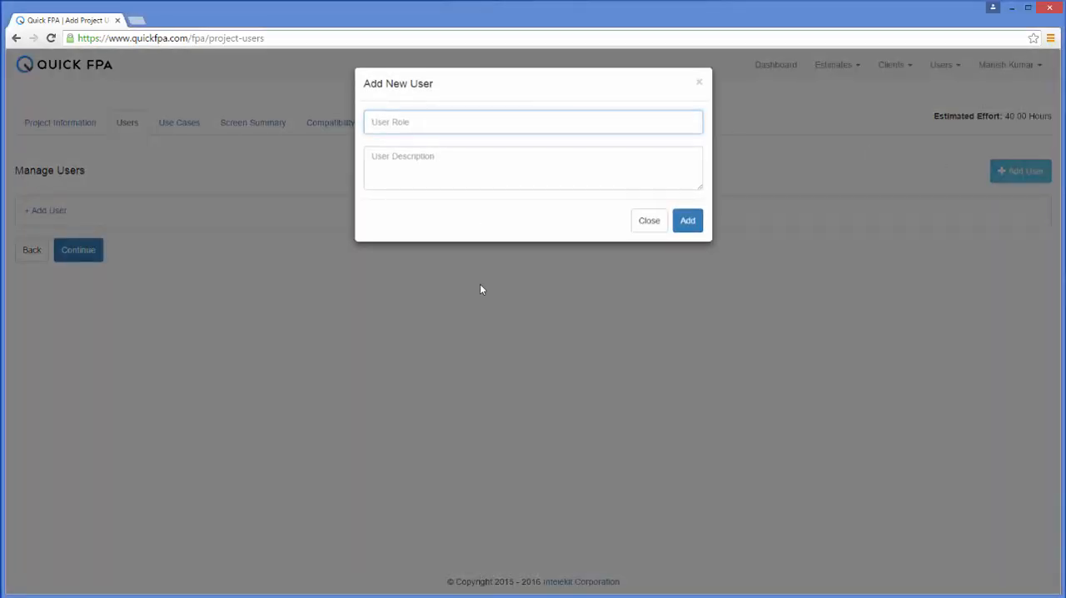
text(Logged In User)
key(Tab)
key(ctrl+v)
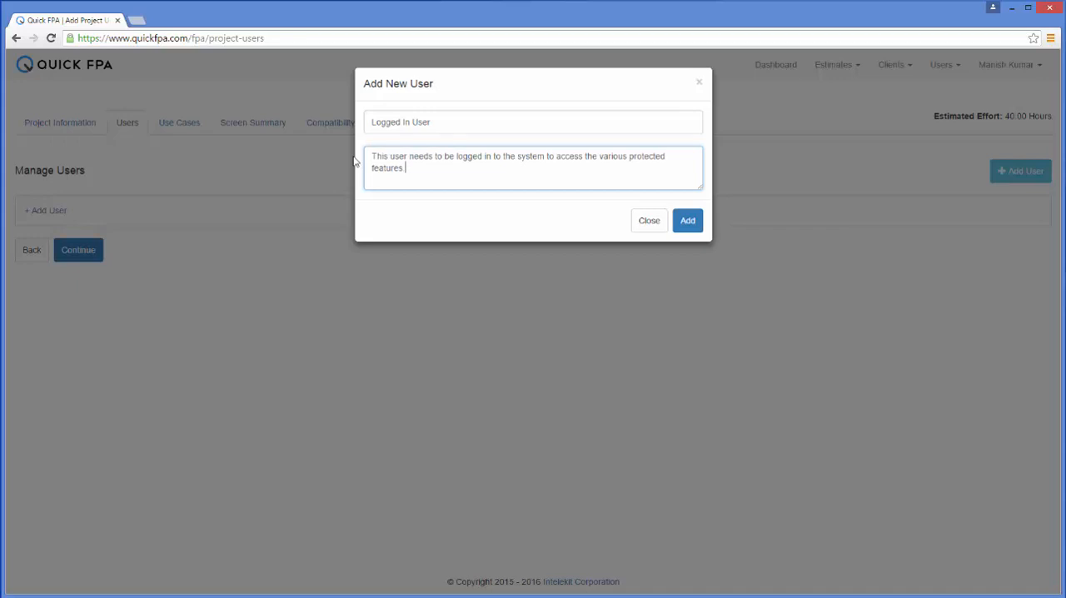
click(686, 223)
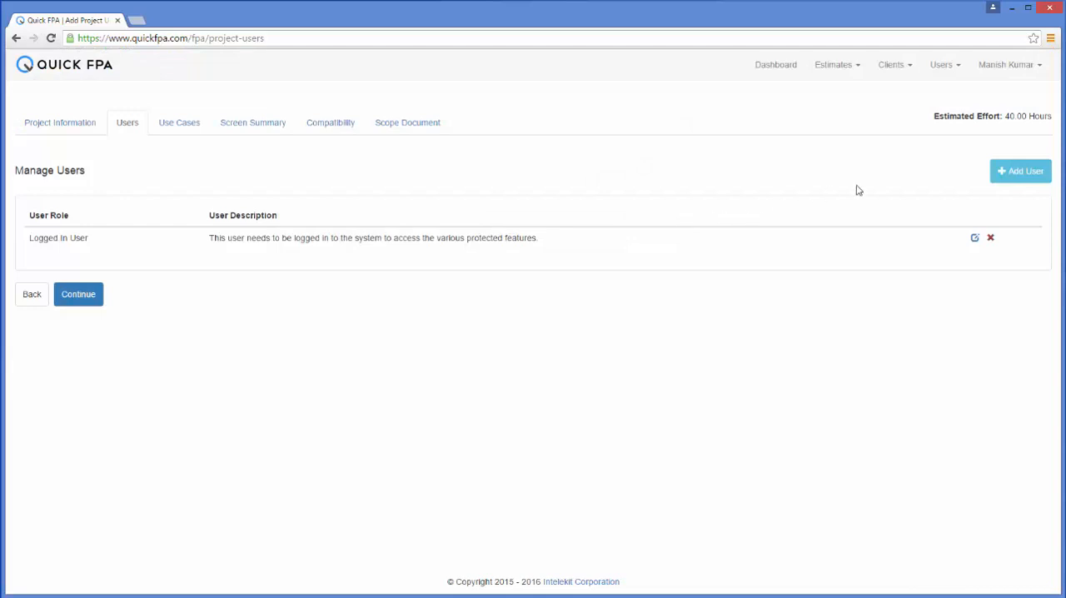
- Add user role Non Logged In User described as "This user can browse the shopping cart and check out as a guest."
click(996, 180)
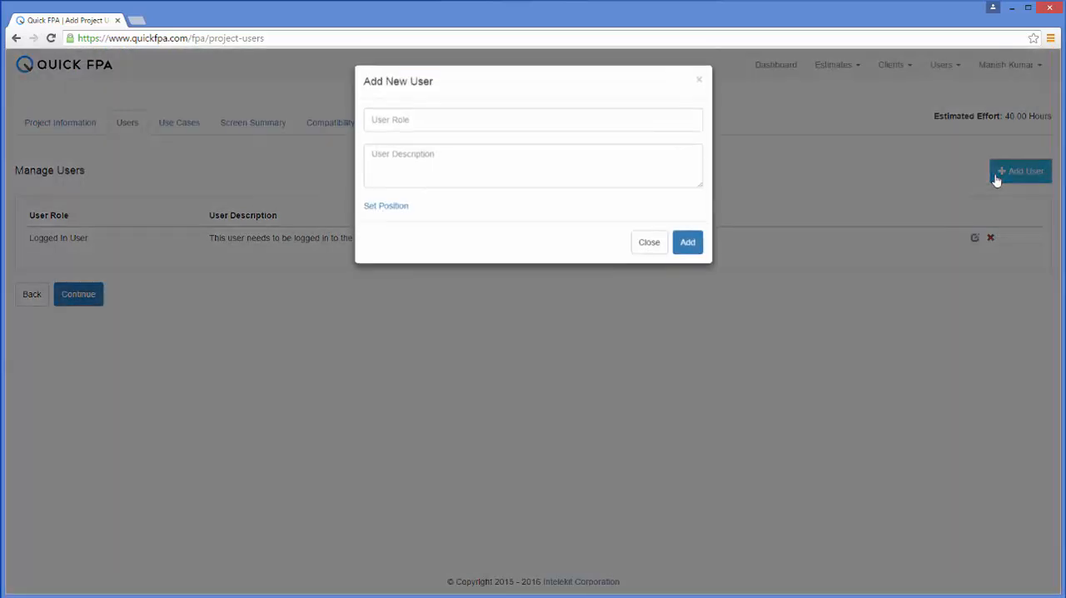
click(611, 127)
text(Non Logged In User)
key(Tab)
text(This user can browse the shopping cart and check out as a guest)
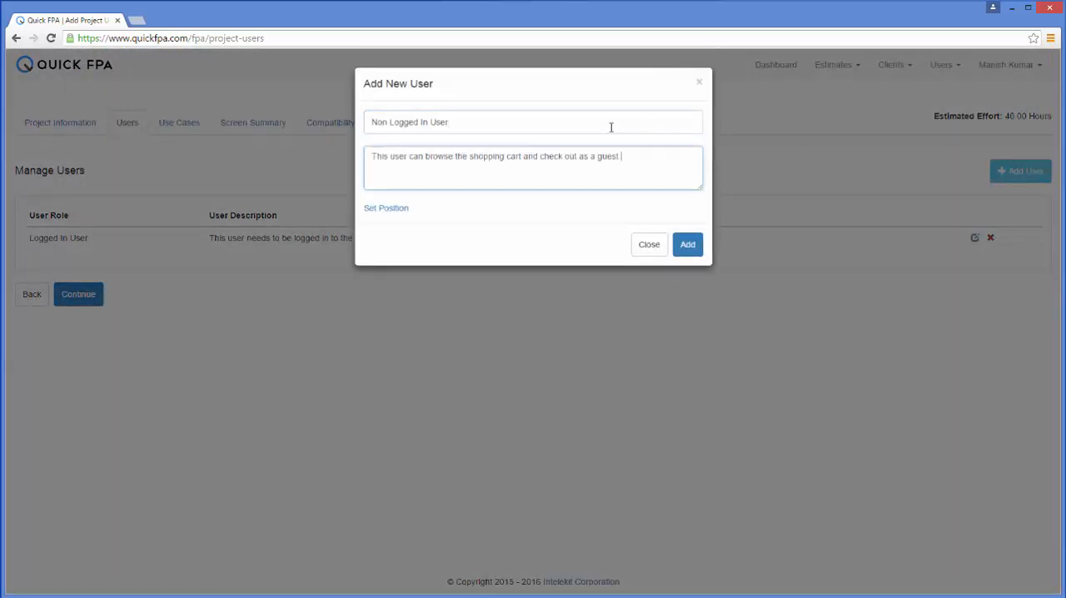
click(691, 248)
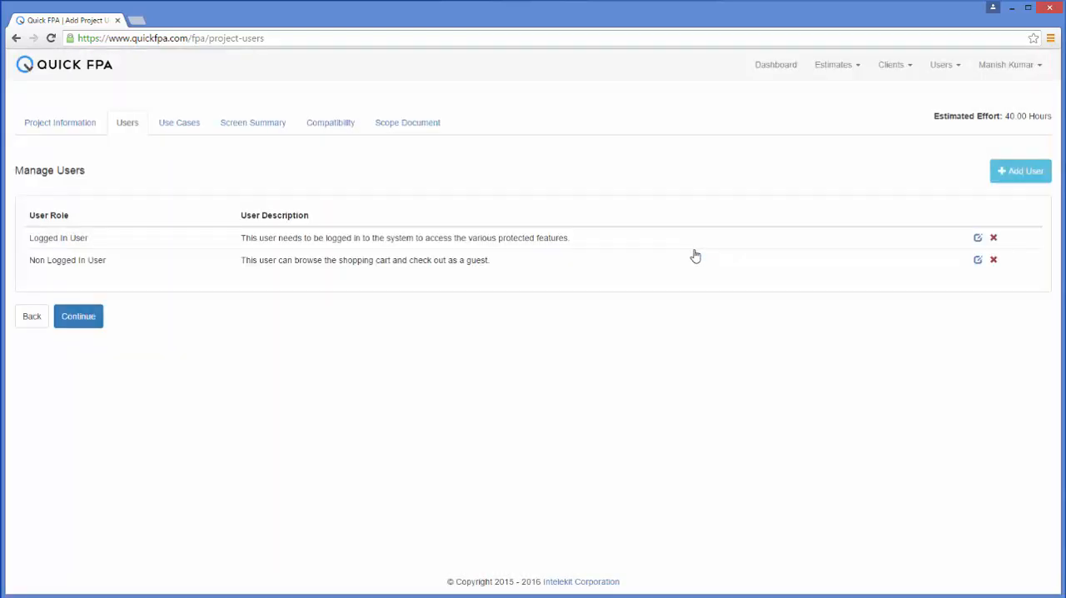
- Continue to the project's use cases and start a new one named Browse Computers
click(94, 323)
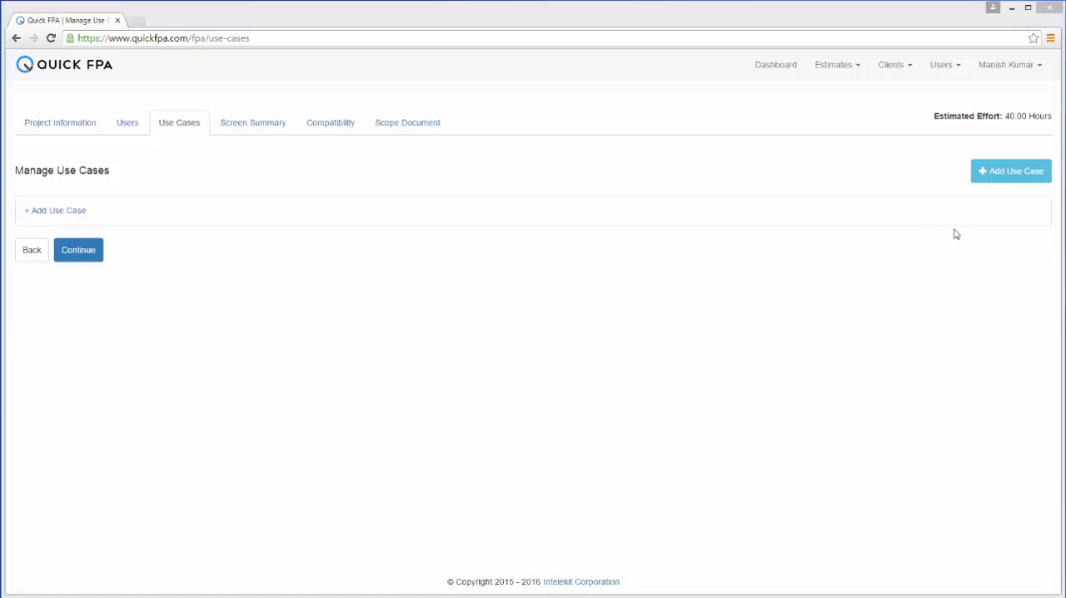
click(1046, 180)
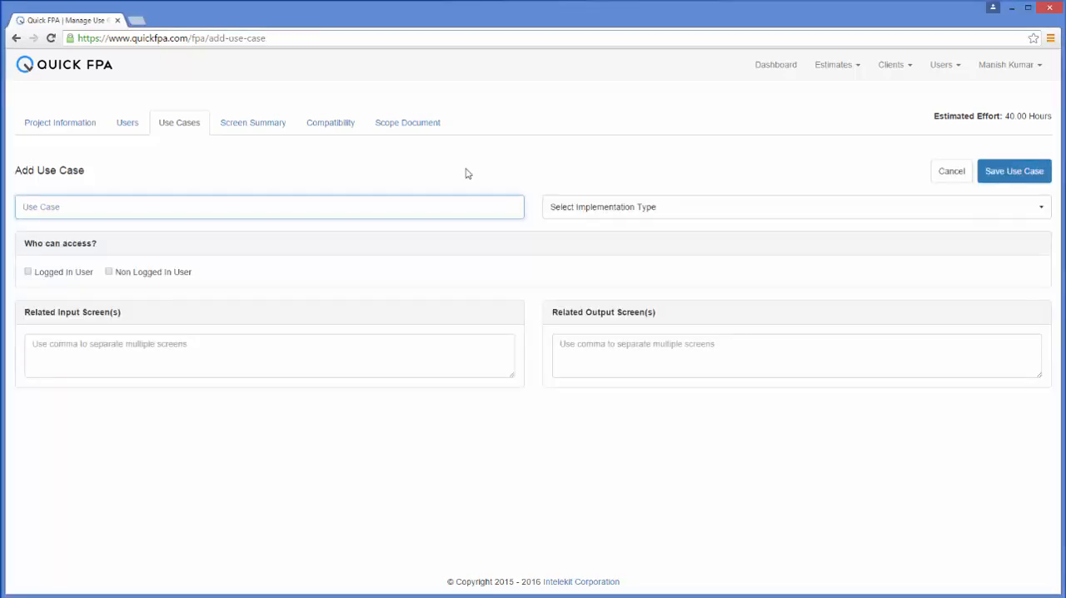
text(Browse Computers)
- Set the use case's implementation type to List View and read the description of that type
click(1041, 209)
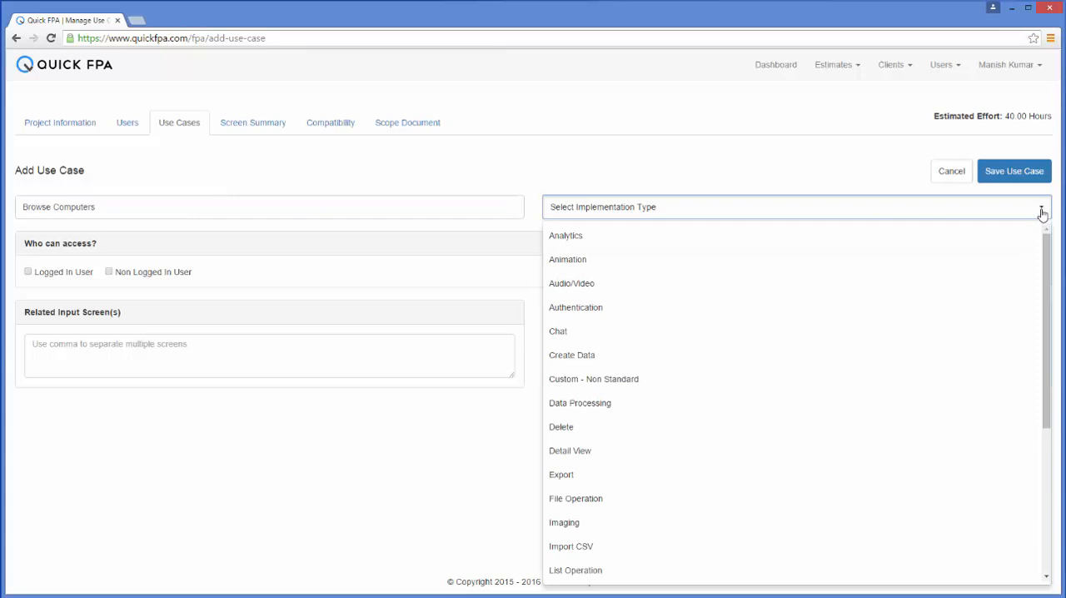
mouse_move(1048, 250)
mouse_down()
mouse_move(1040, 398)
mouse_move(1055, 241)
mouse_up()
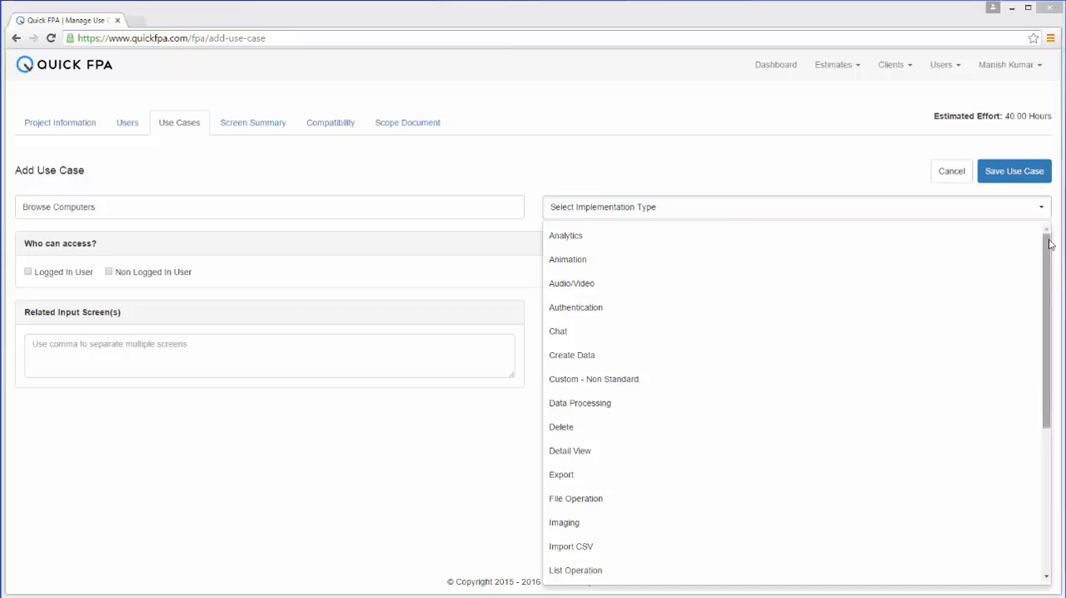
drag(1049, 244, 1048, 332)
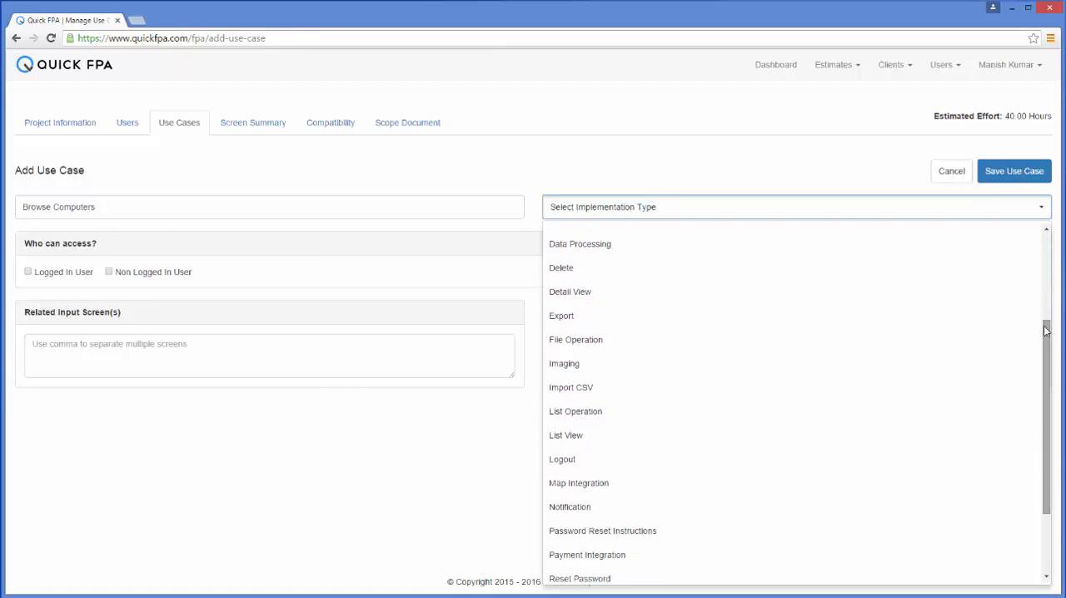
click(740, 439)
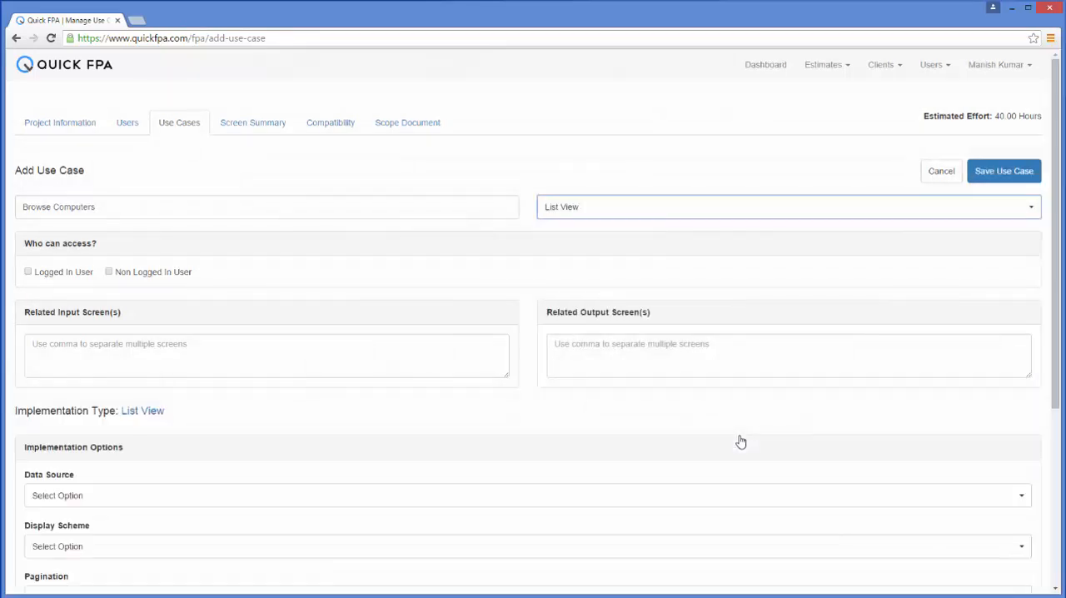
drag(1056, 230, 1056, 403)
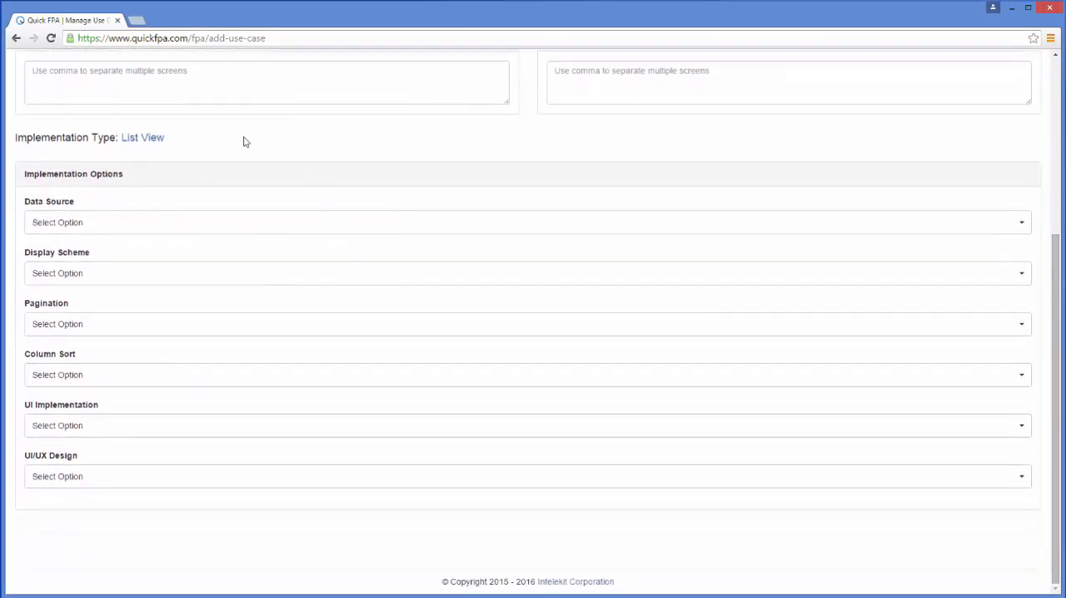
click(151, 139)
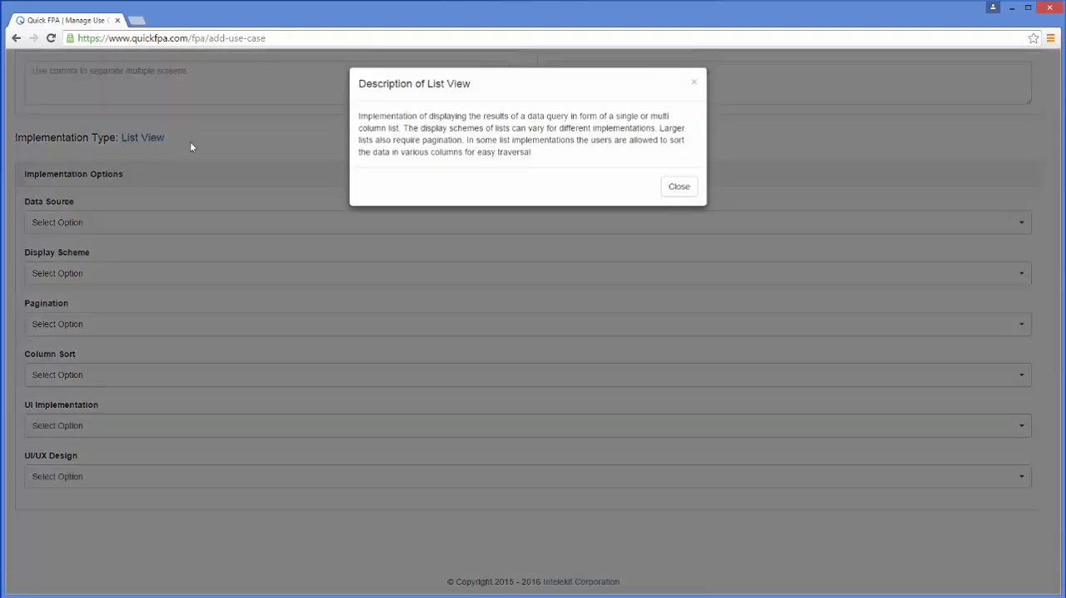
click(671, 187)
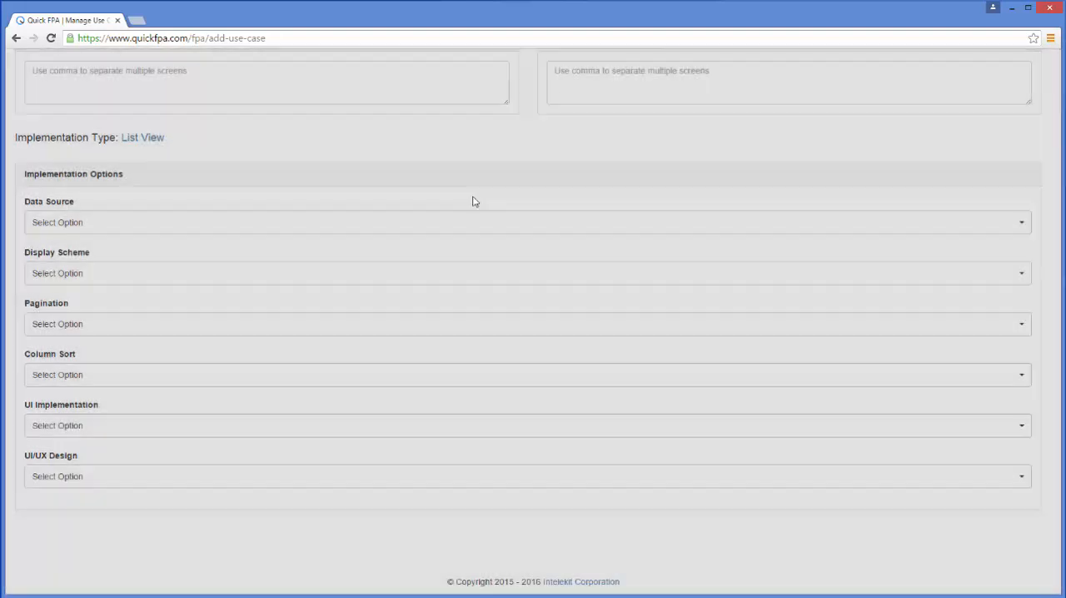
- Give Logged In User and Non Logged In User access to the use case and enter Home Screen as its related input screen
scroll(1046, 473, up, 3)
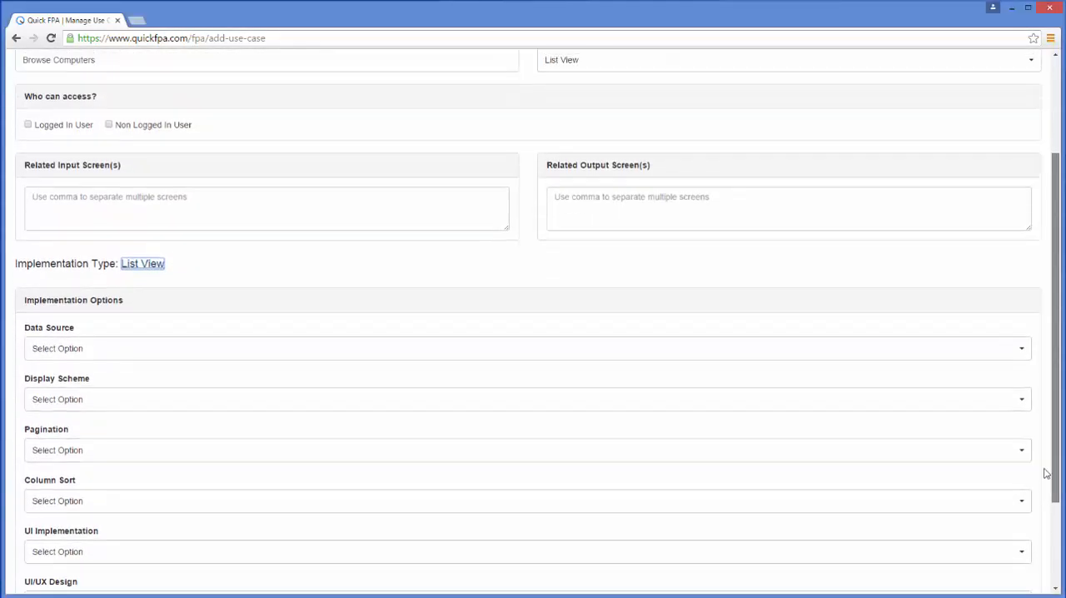
scroll(1046, 473, up, 3)
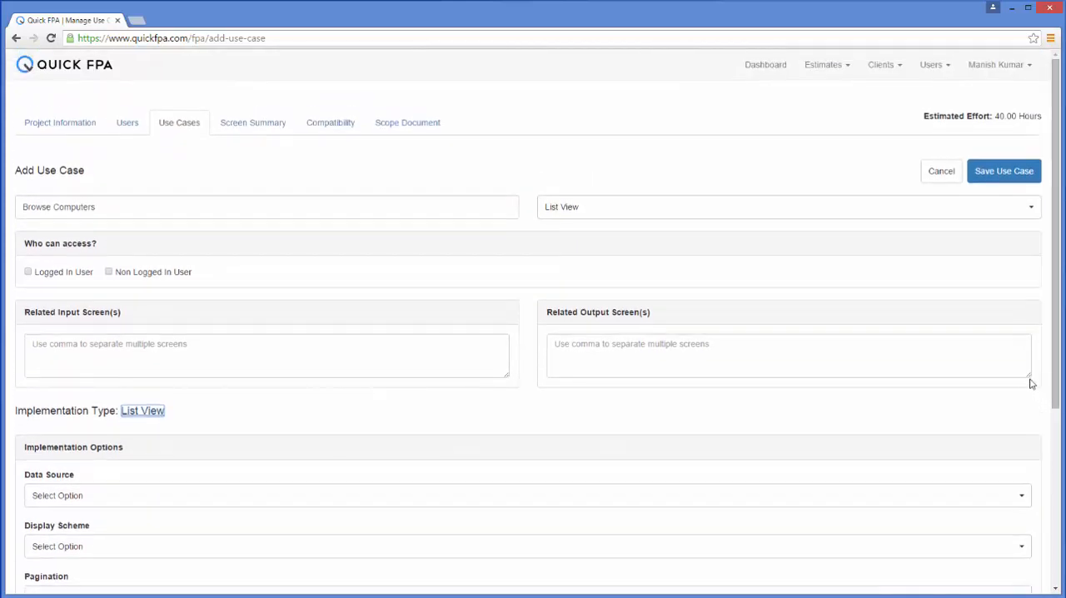
click(28, 271)
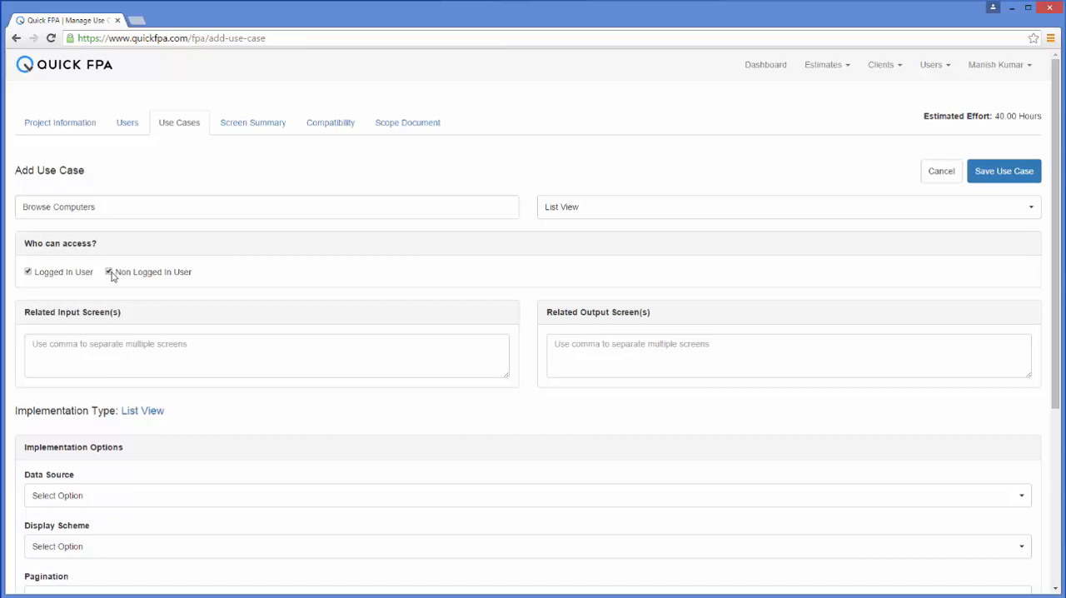
click(49, 348)
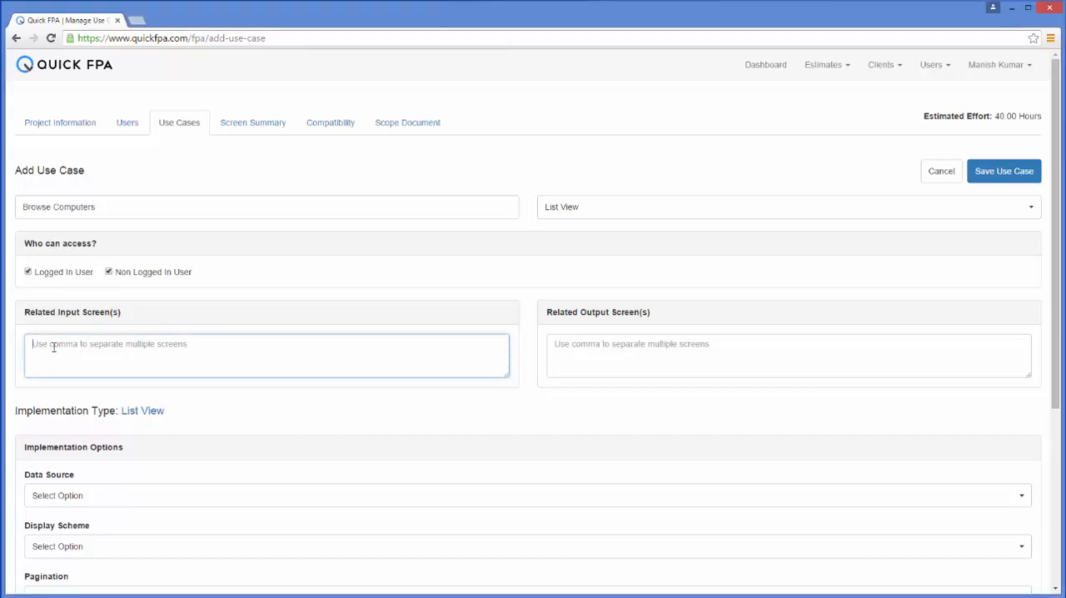
text(Home Sc)
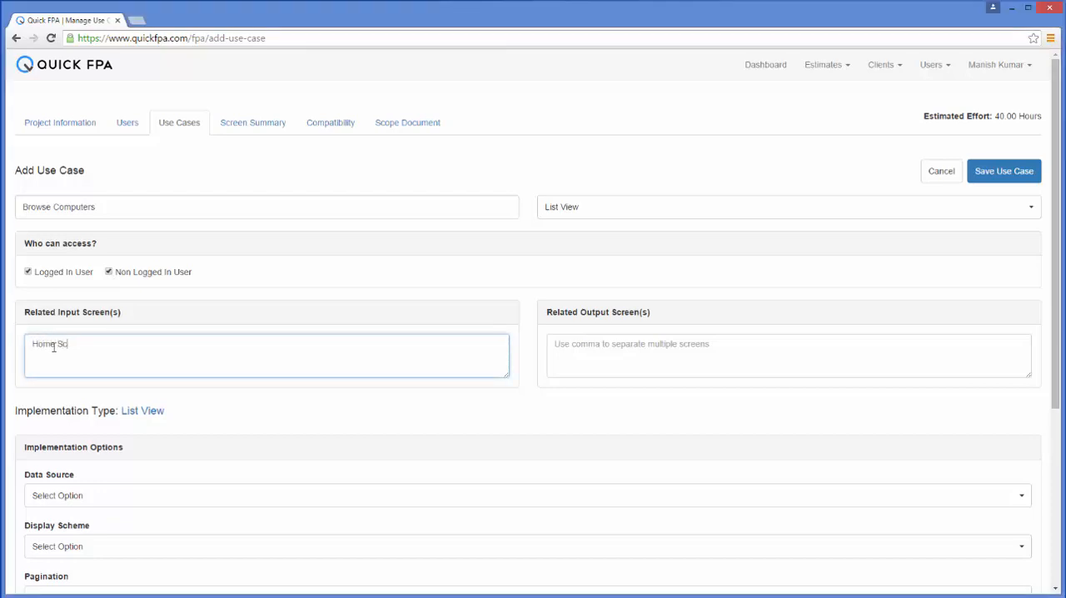
text(reen)
key(Tab)
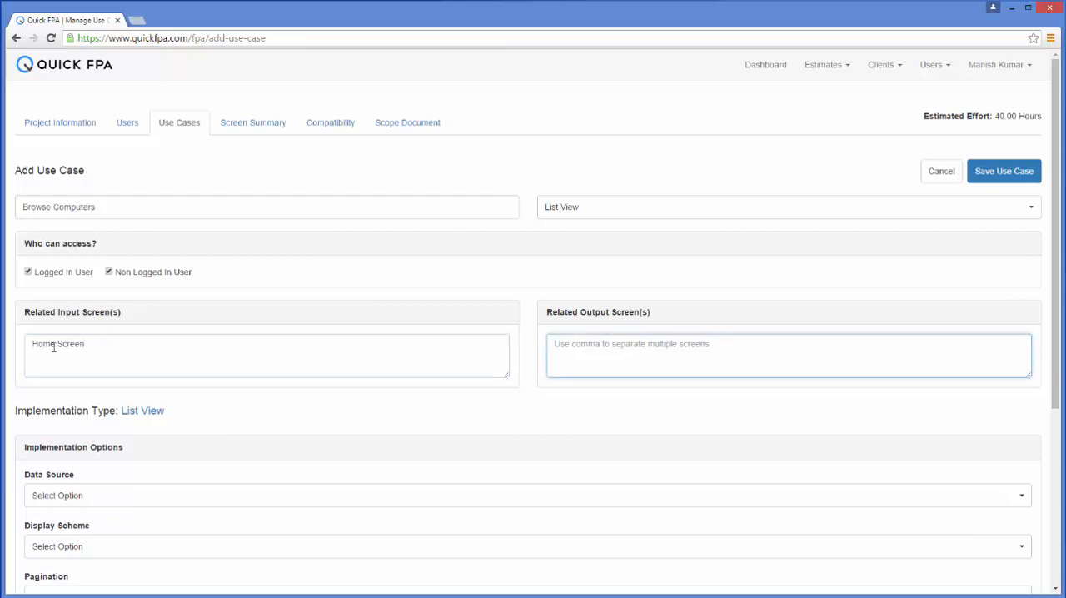
- Enter View Computers as the related output screen of the Browse Computers use case
text(View C)
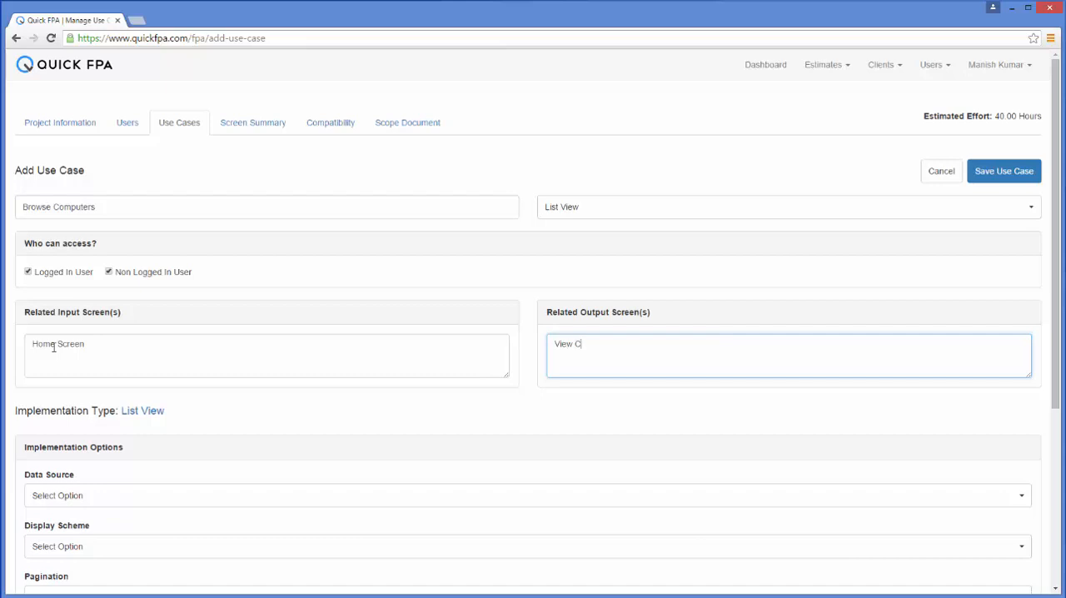
text(omputers)
- Set the use case's data source to SQL, display scheme to Thumbnail Blocks and pagination to Required
click(1056, 319)
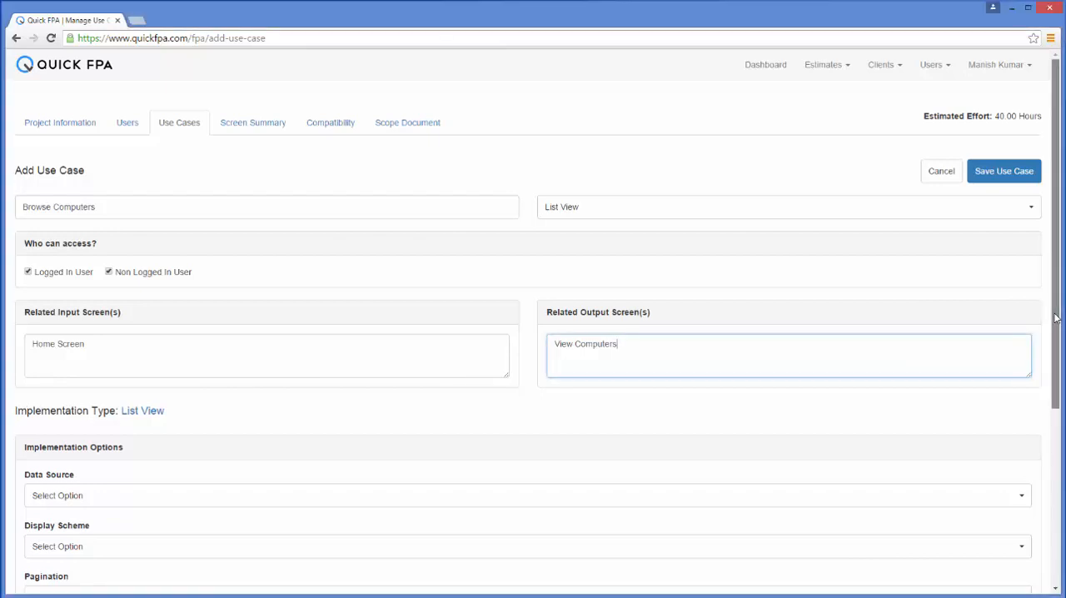
drag(1056, 319, 1060, 505)
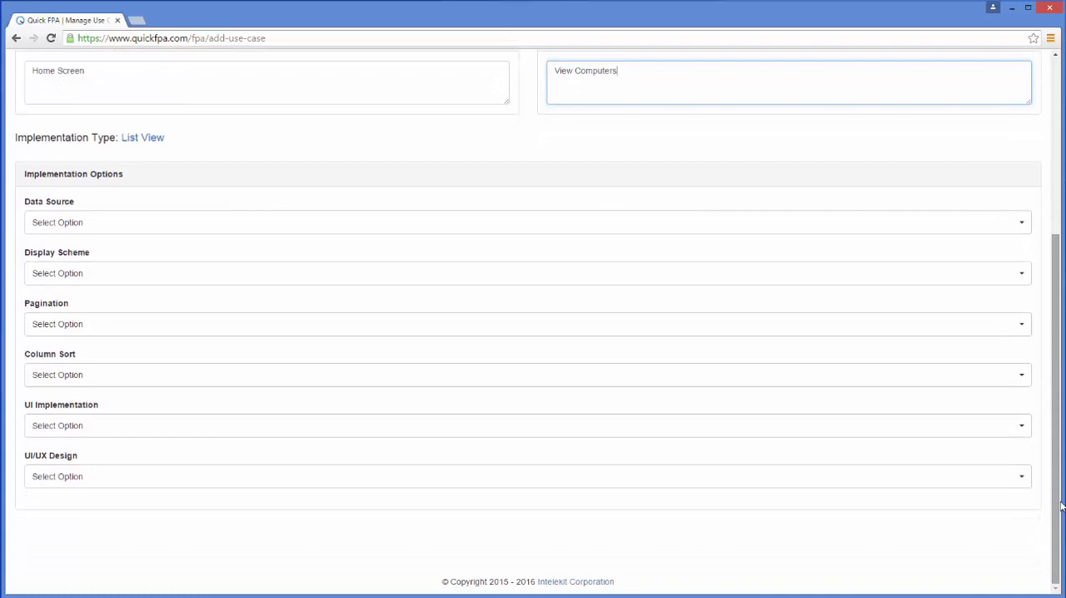
click(1020, 225)
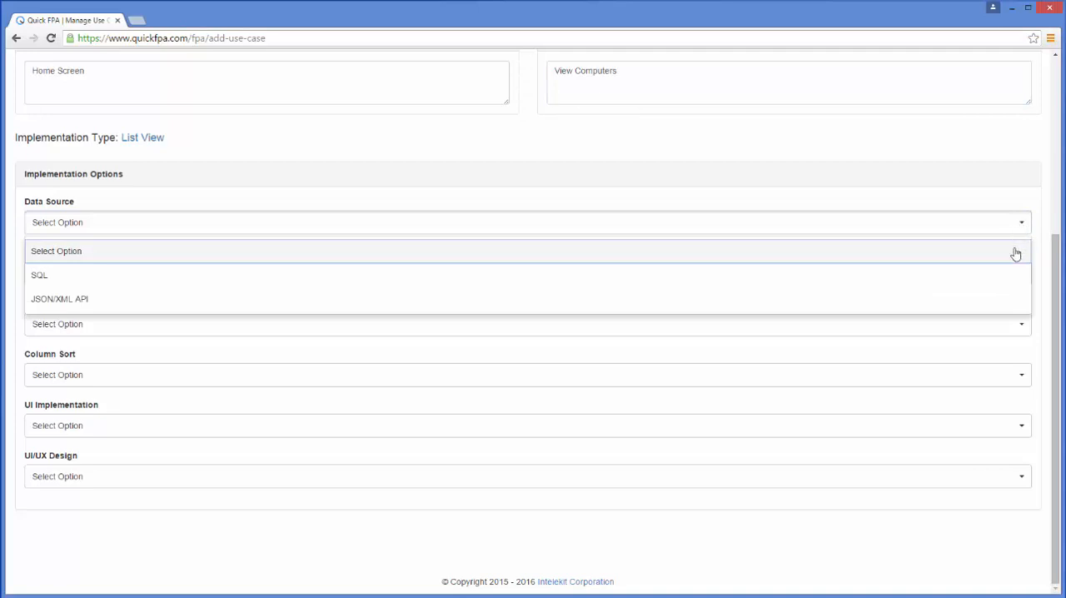
click(1012, 281)
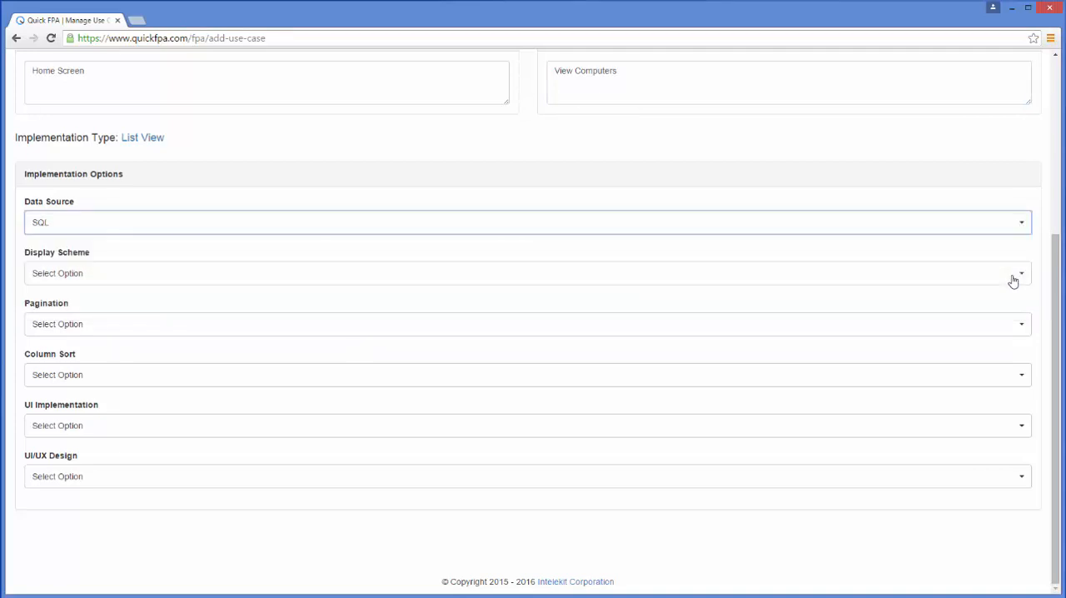
click(1019, 280)
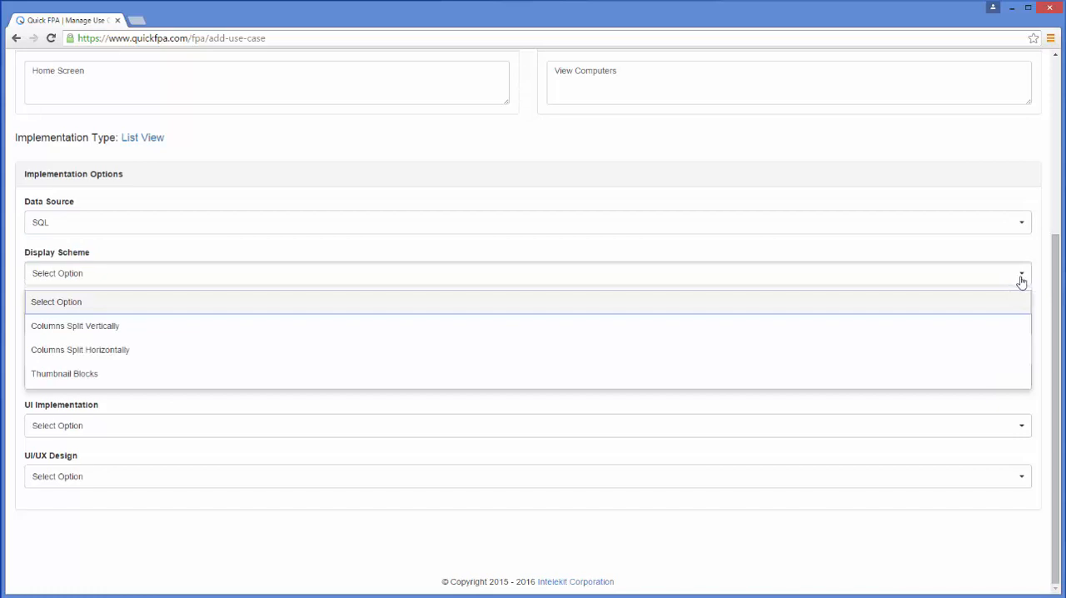
click(1003, 379)
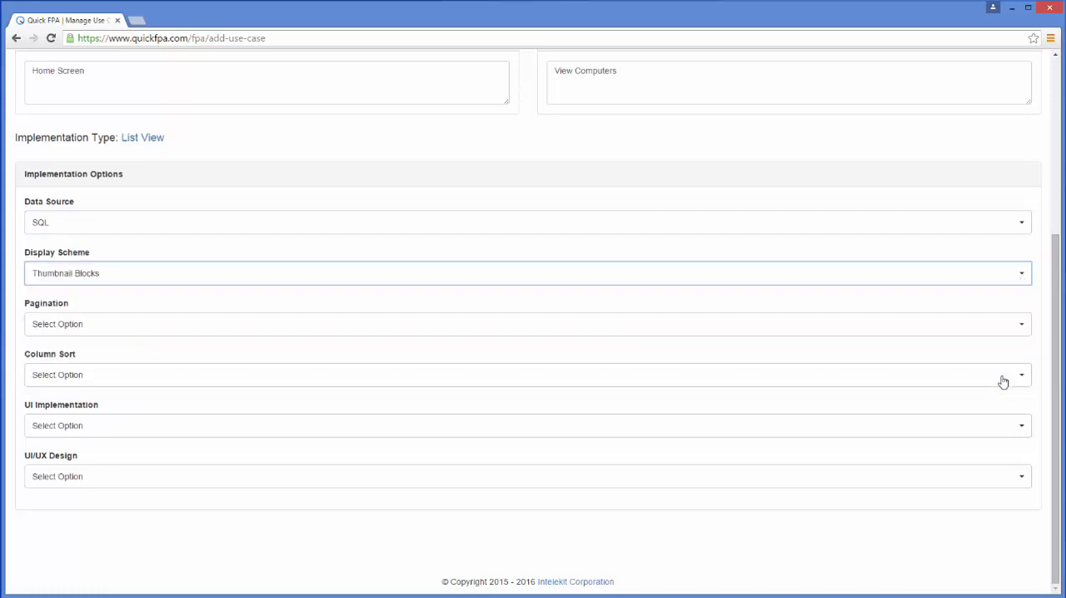
click(1015, 326)
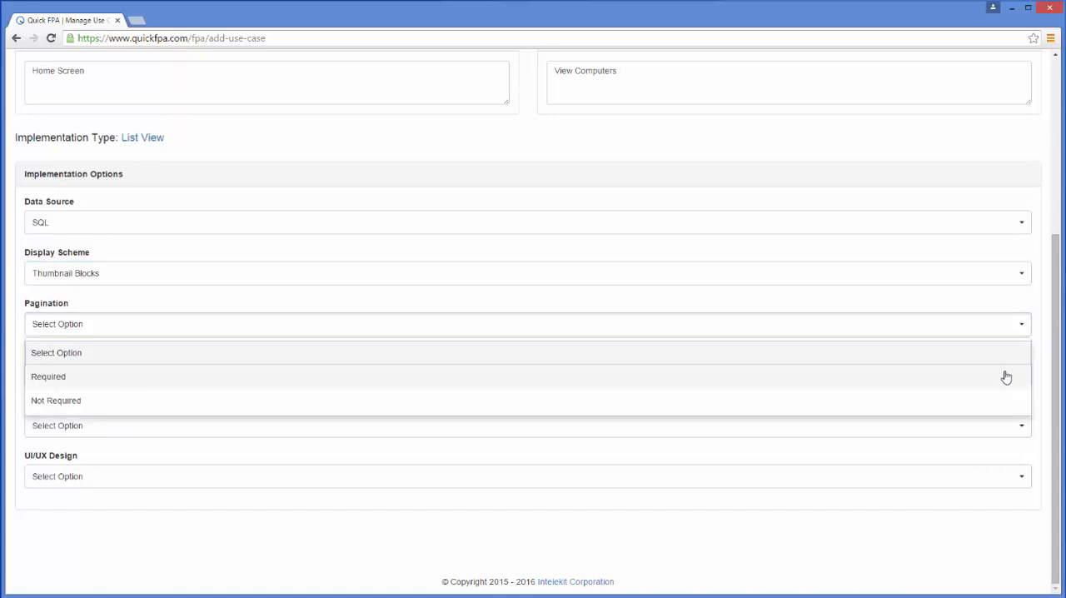
click(1006, 377)
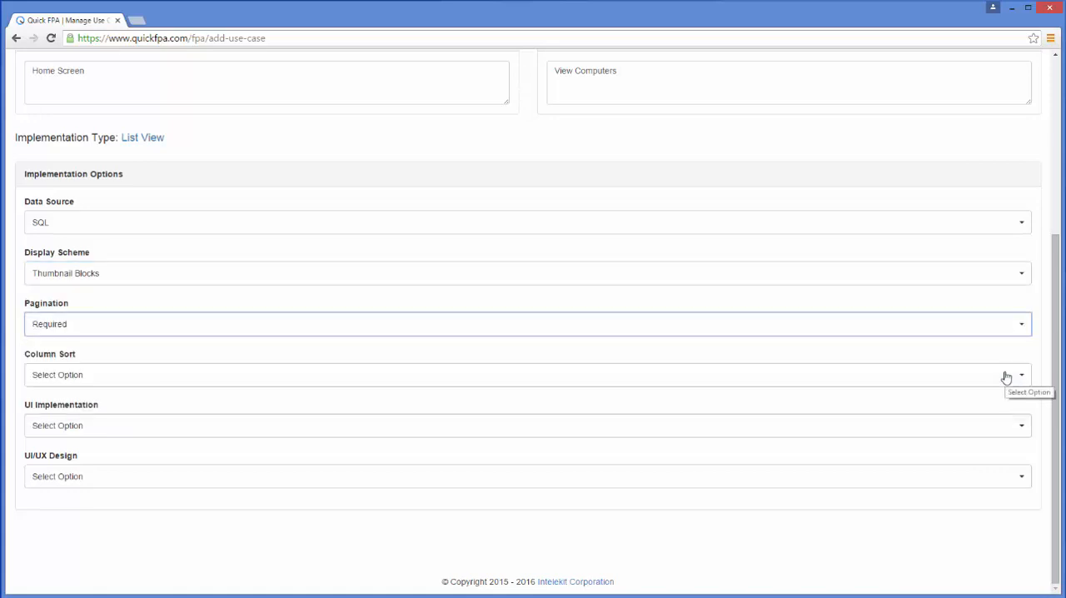
- Set both UI implementation and UI/UX design to Responsive and save the use case
click(1017, 437)
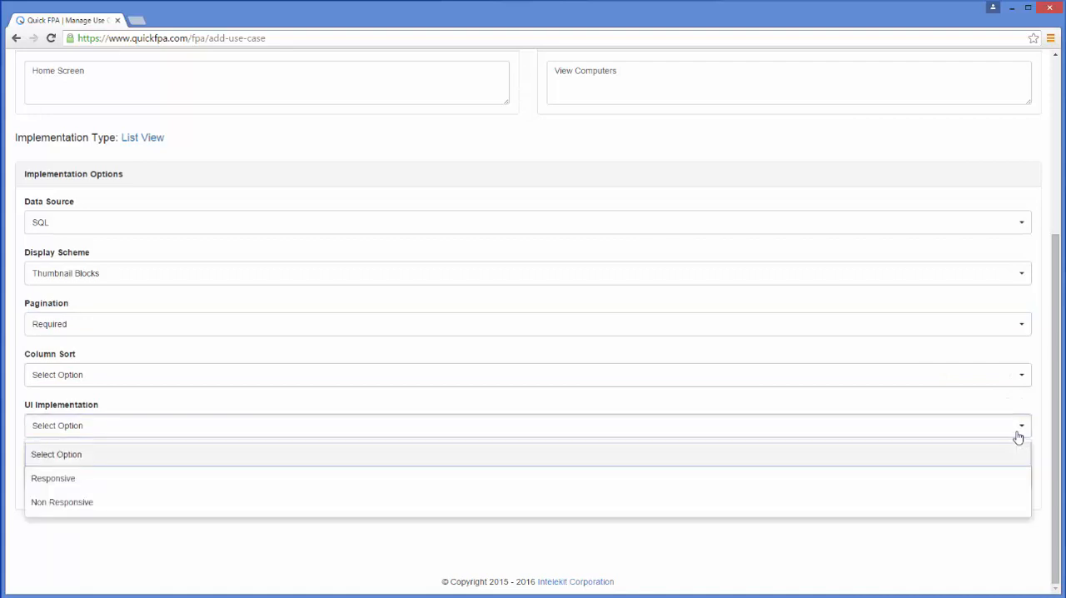
click(1017, 484)
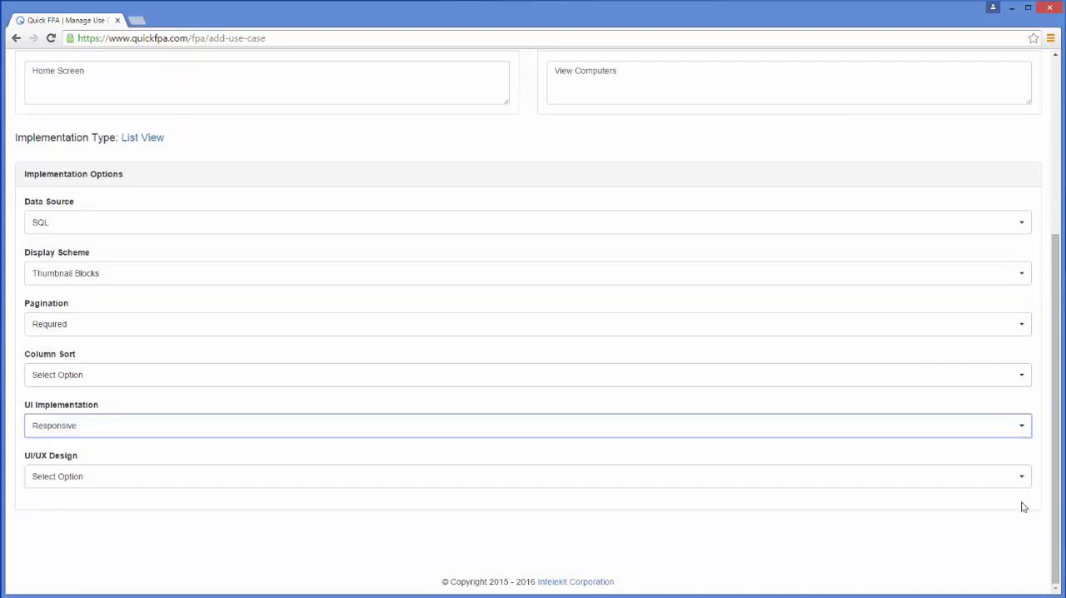
click(1023, 483)
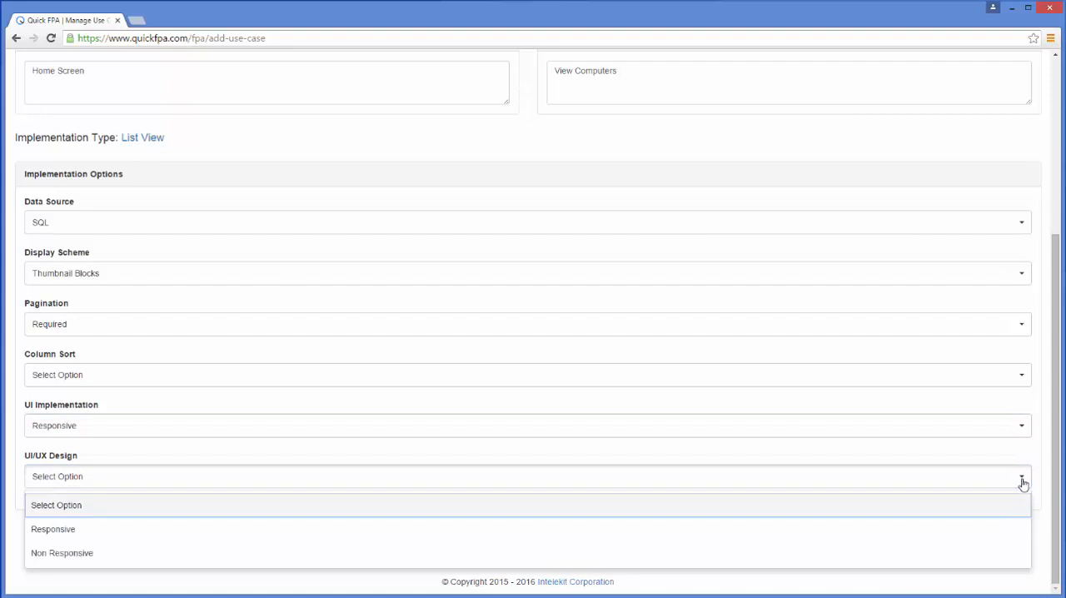
click(1021, 533)
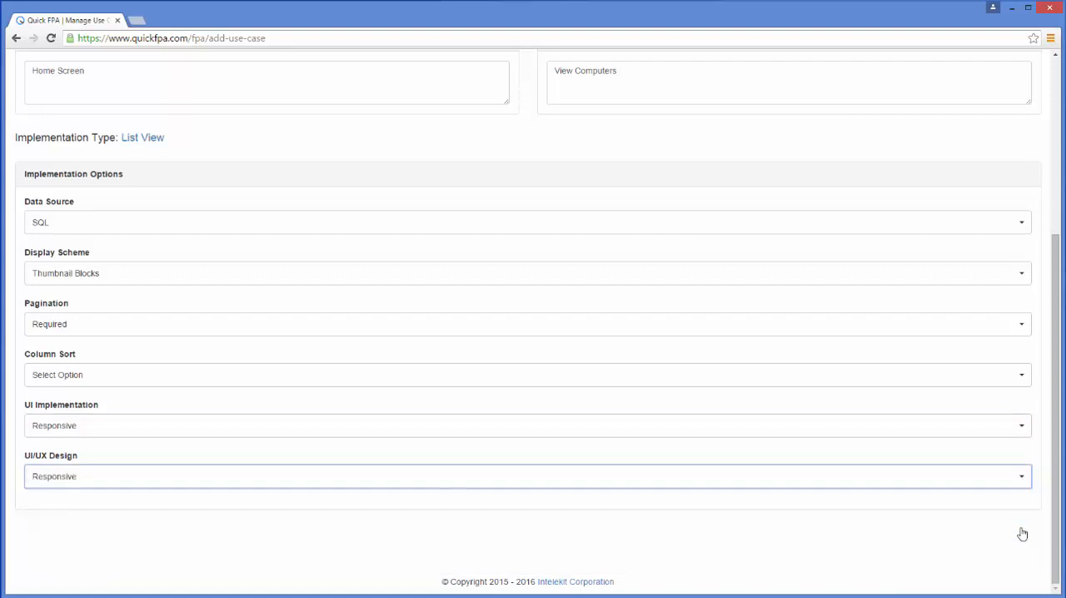
drag(1056, 512, 1063, 327)
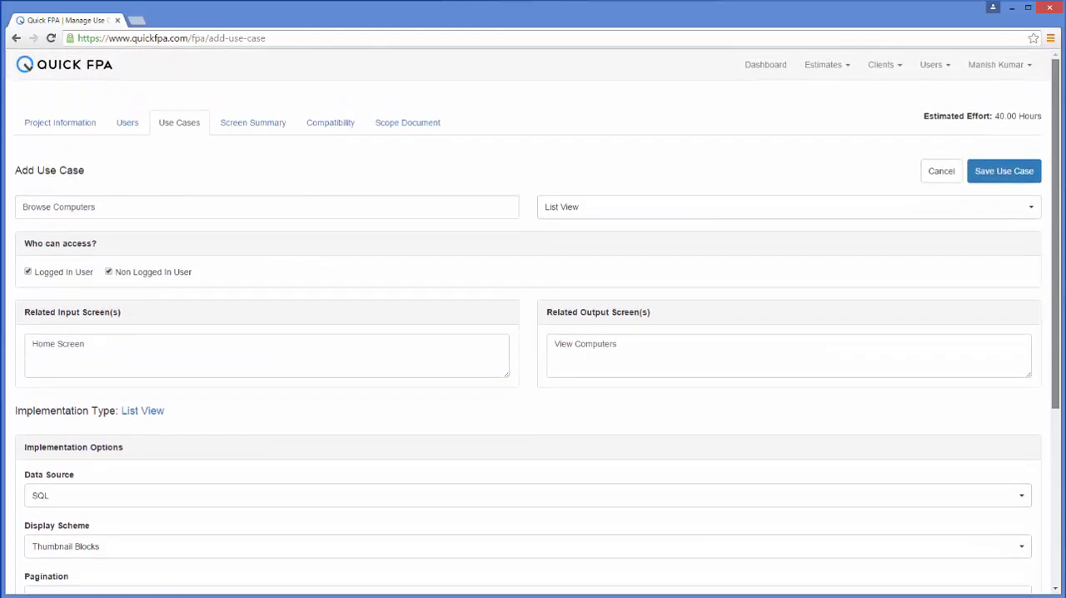
click(1026, 181)
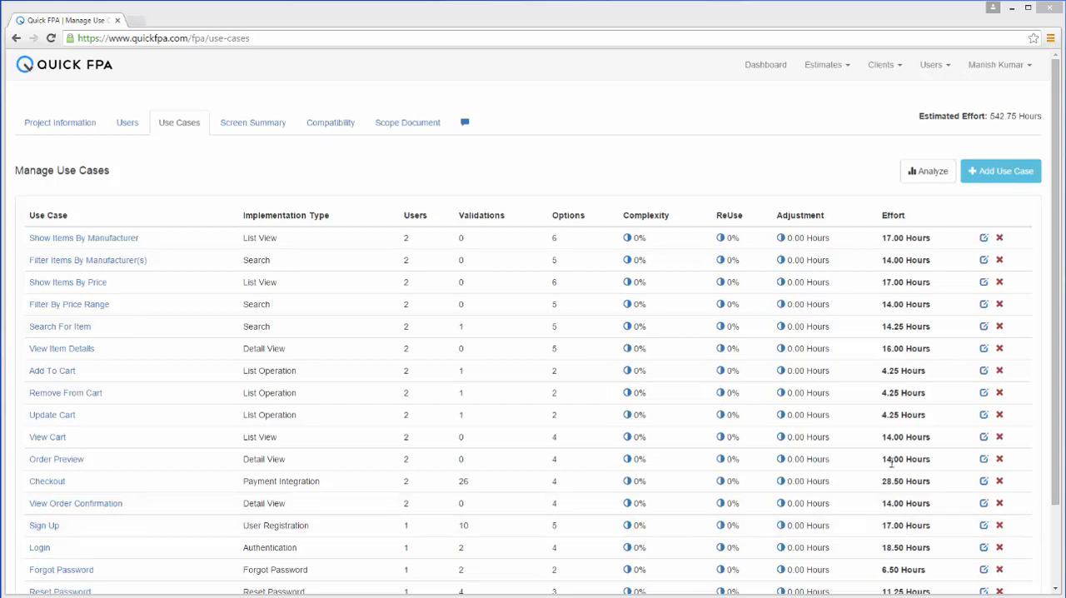
- Set the complexity of Show Items By Manufacturer to 25% with the reason "Added complexity due to the data structure"
click(627, 239)
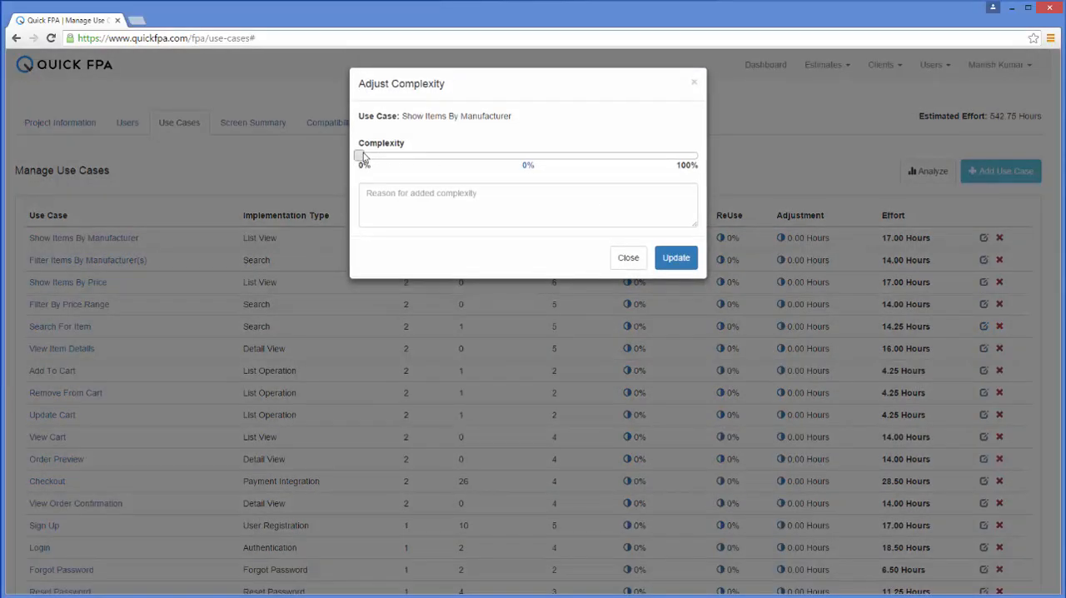
drag(361, 158, 448, 159)
click(454, 193)
text(Added complexity due to the data structure)
click(688, 258)
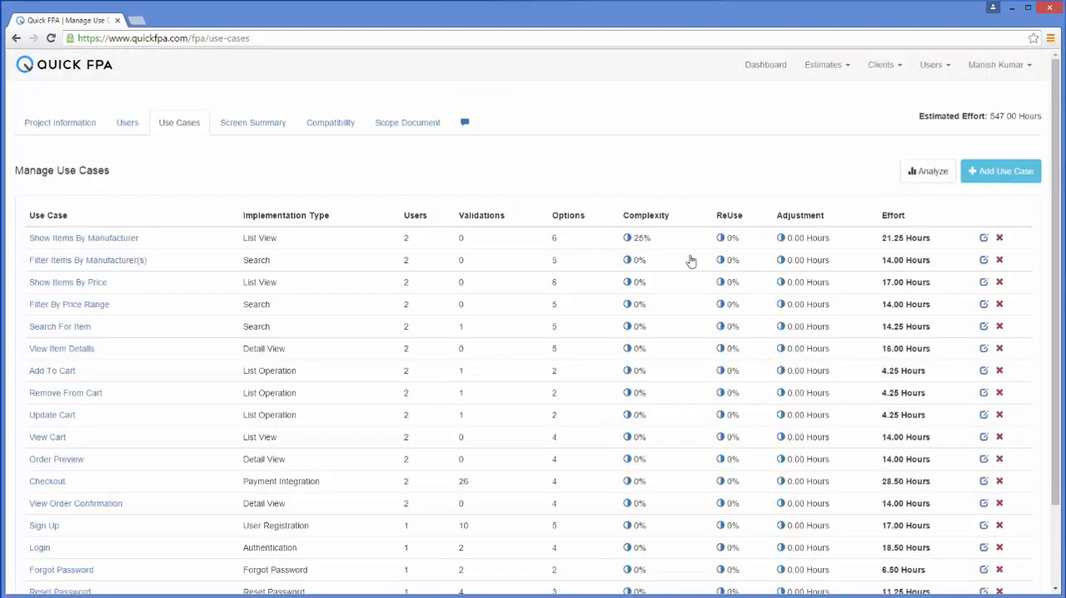
- Set the reuse factor of Search For Item to 50% with the reason "Use the existing search algorithm"
click(721, 326)
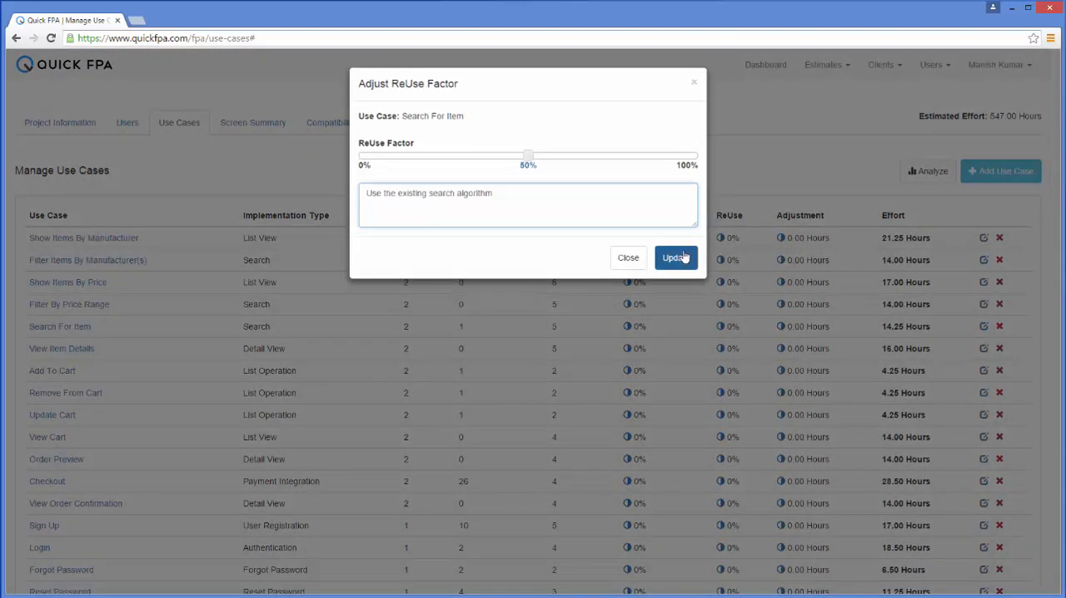
click(677, 259)
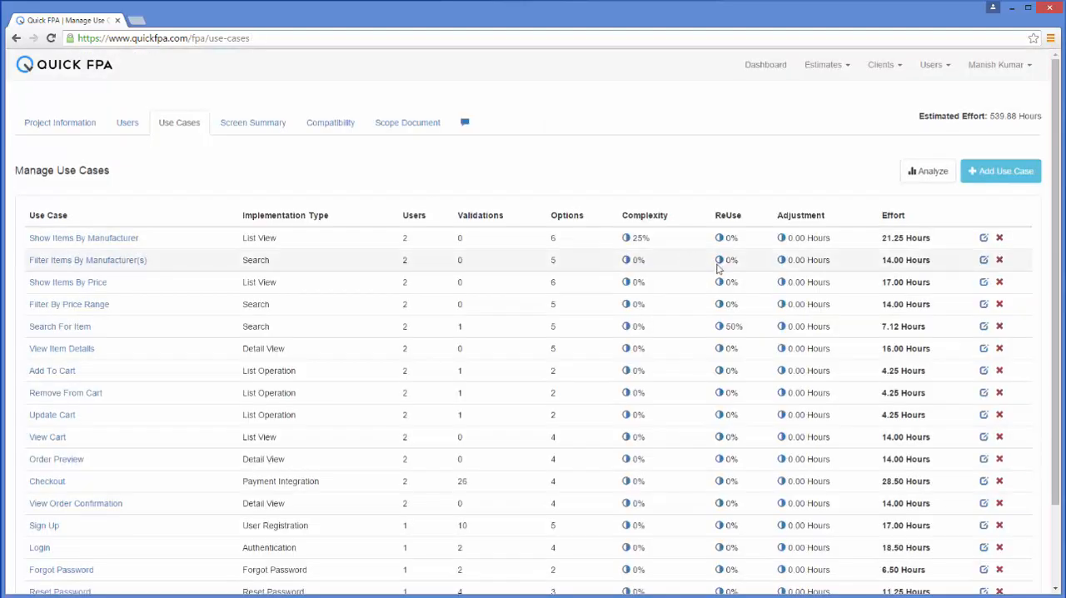
- Adjust the effort of Order Preview by -5 hours with the reason "Adjusting effort as this seems a little high"
click(782, 459)
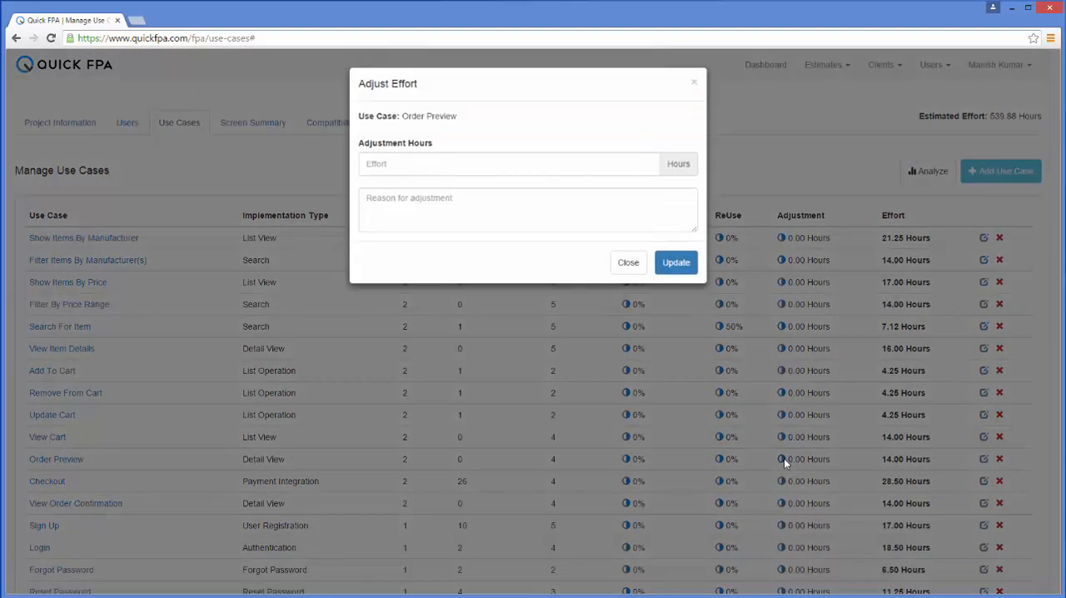
click(589, 164)
text(-5)
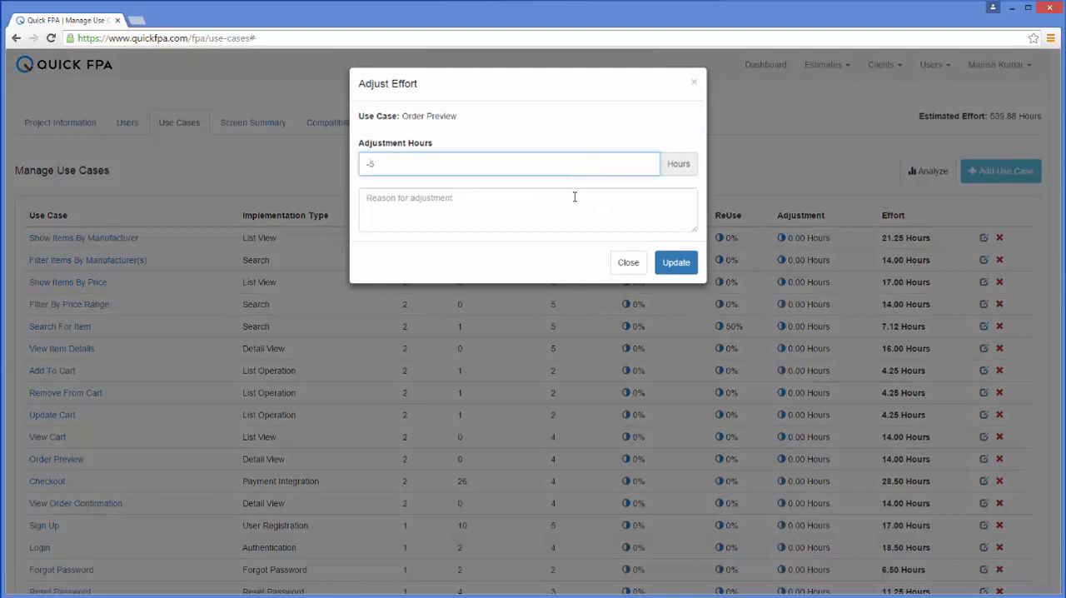
click(575, 198)
text(Adjusting effort as this seems a little high)
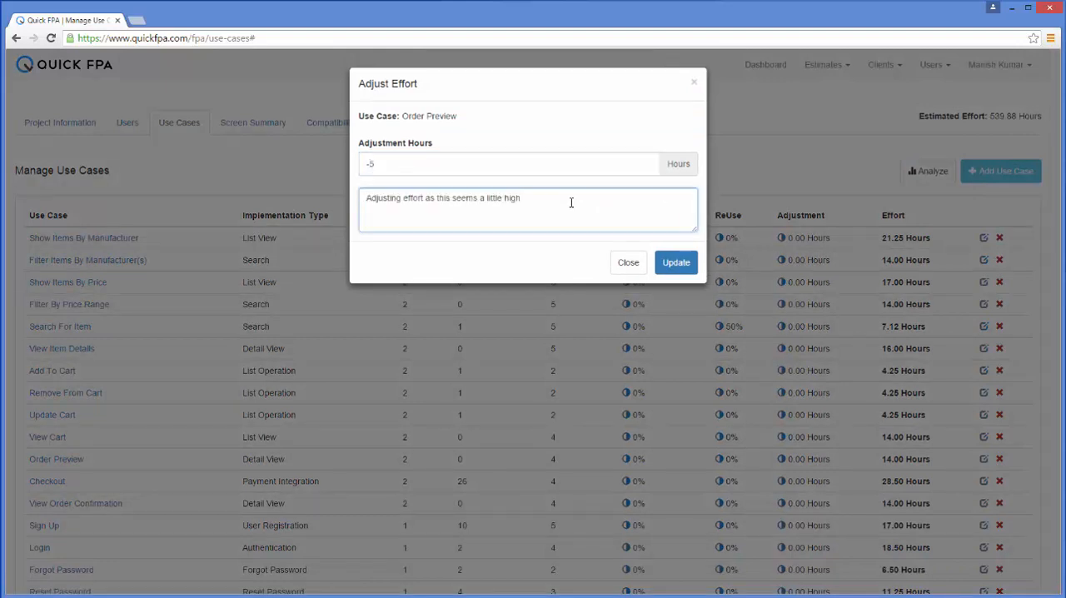
click(684, 270)
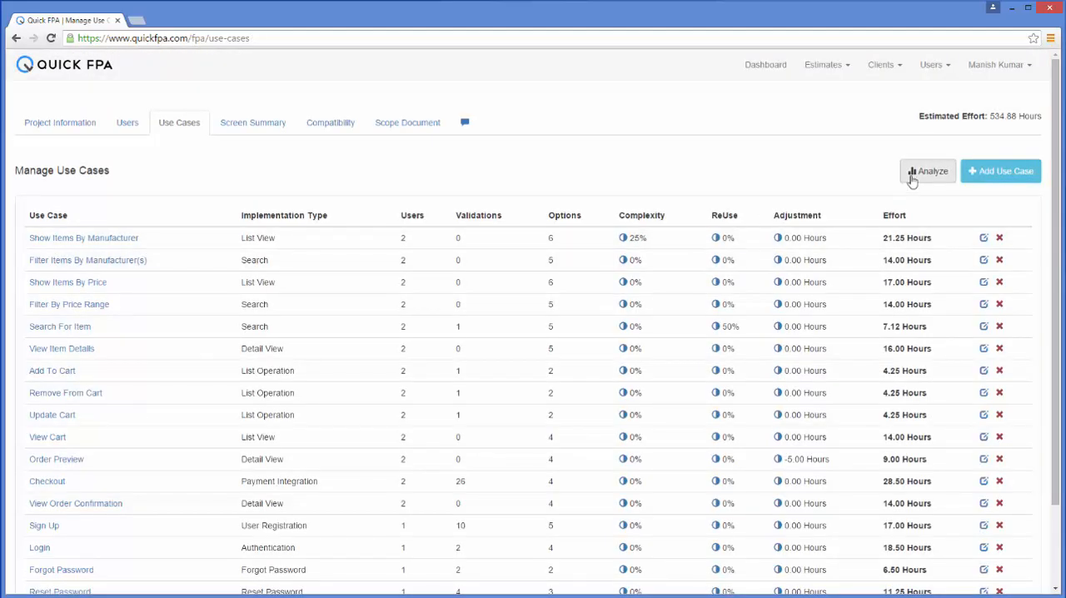
- Examine the use case analytics chart for the total effort of Show Items By Manufacturer and the test cases of Checkout
click(912, 176)
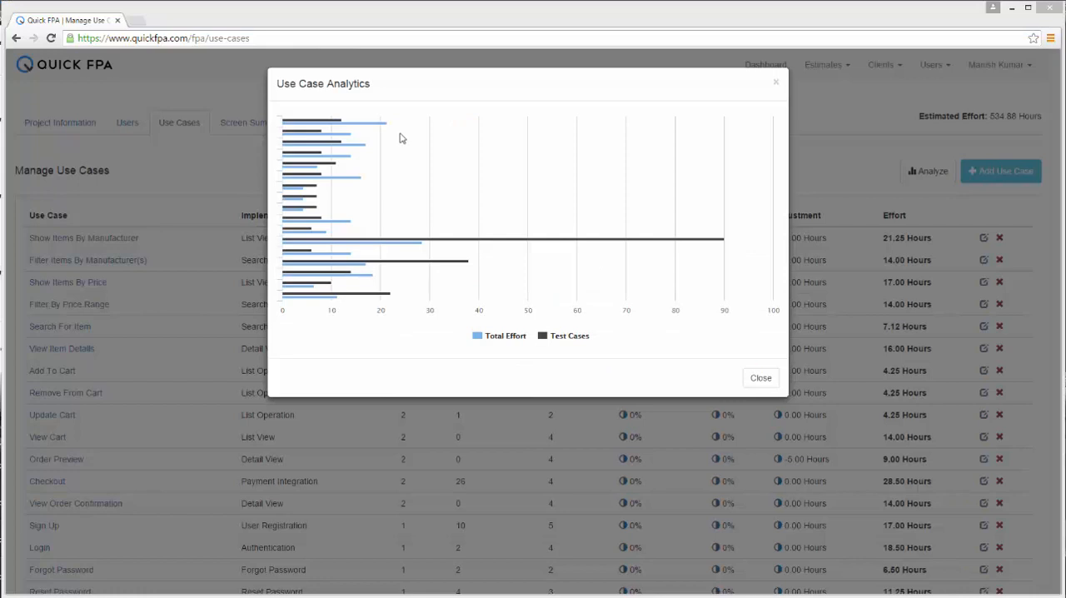
mouse_move(379, 129)
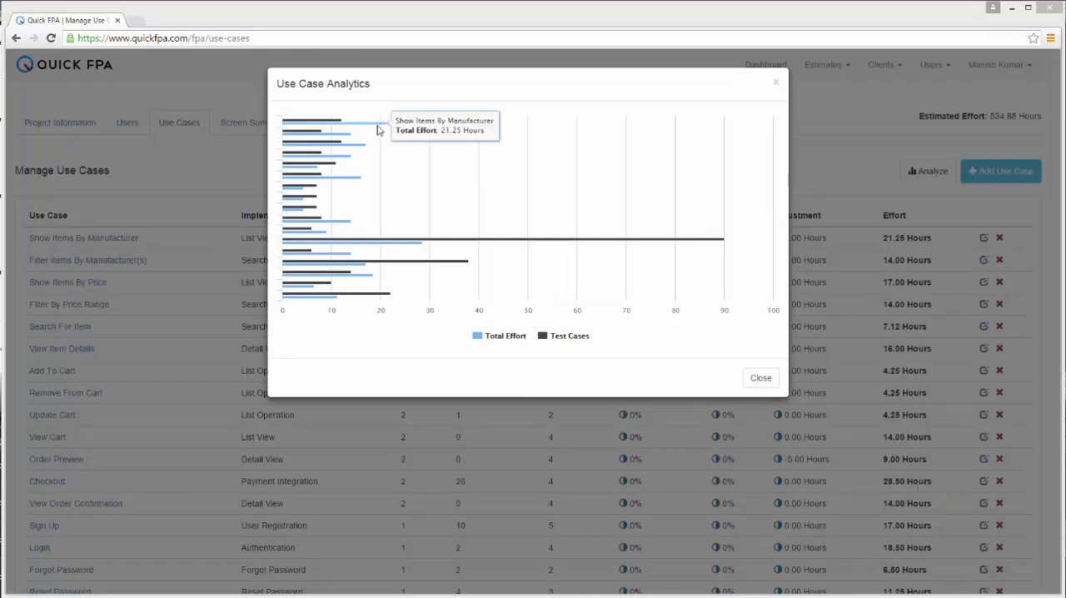
mouse_move(457, 246)
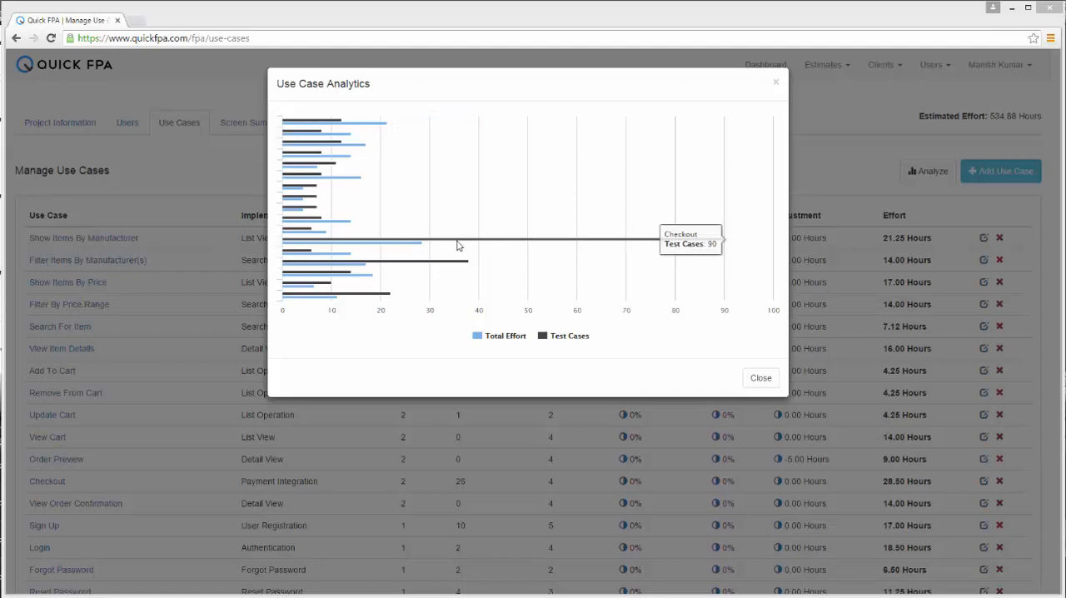
click(760, 378)
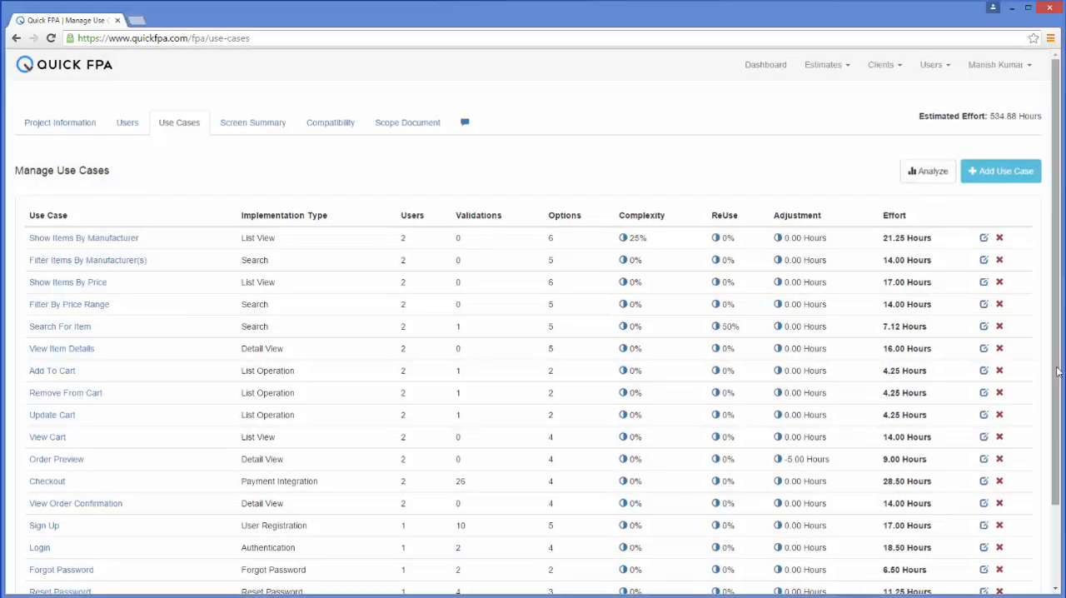
- Continue to the screen summary and review the input screens' use cases and effort distribution
drag(1057, 372, 1060, 461)
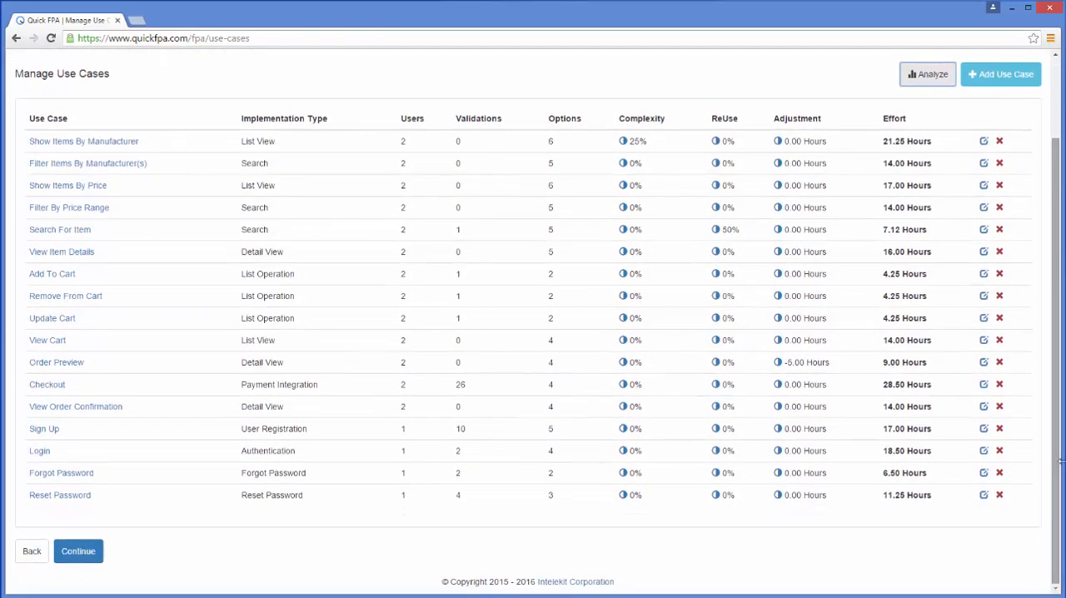
click(96, 563)
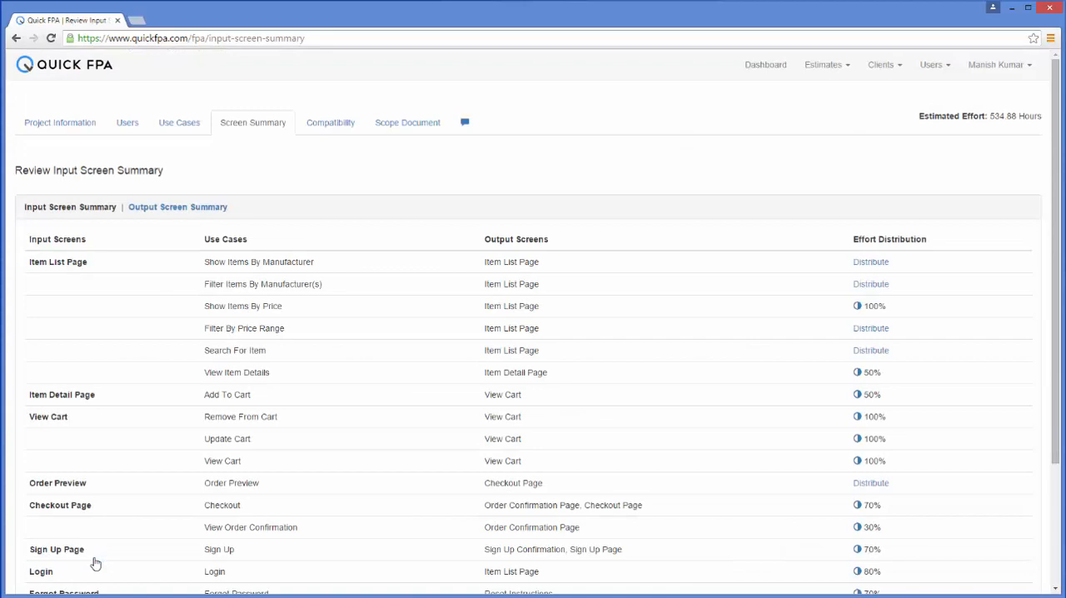
scroll(1059, 262, down, 2)
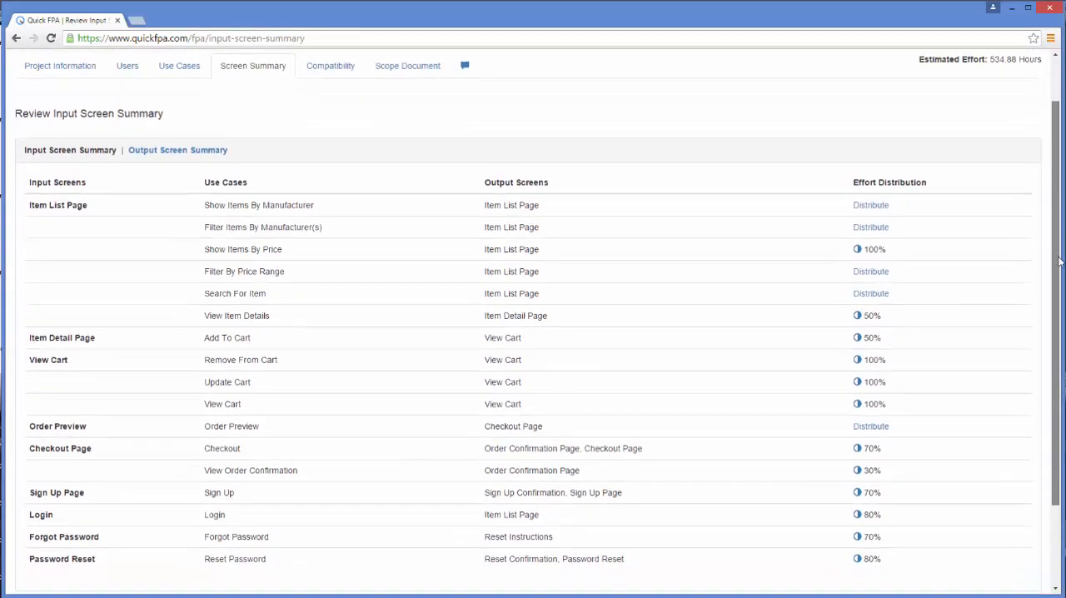
drag(1059, 262, 1063, 213)
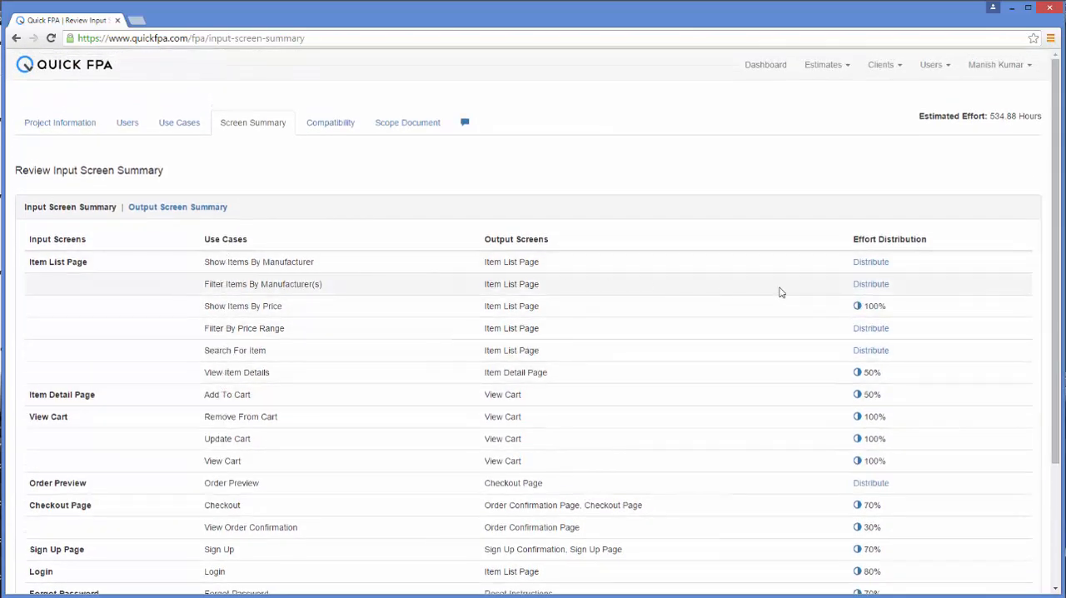
- Allocate 10% of the Browse Computers effort to Home Screen, update the distribution and continue to the compatibility settings
click(871, 264)
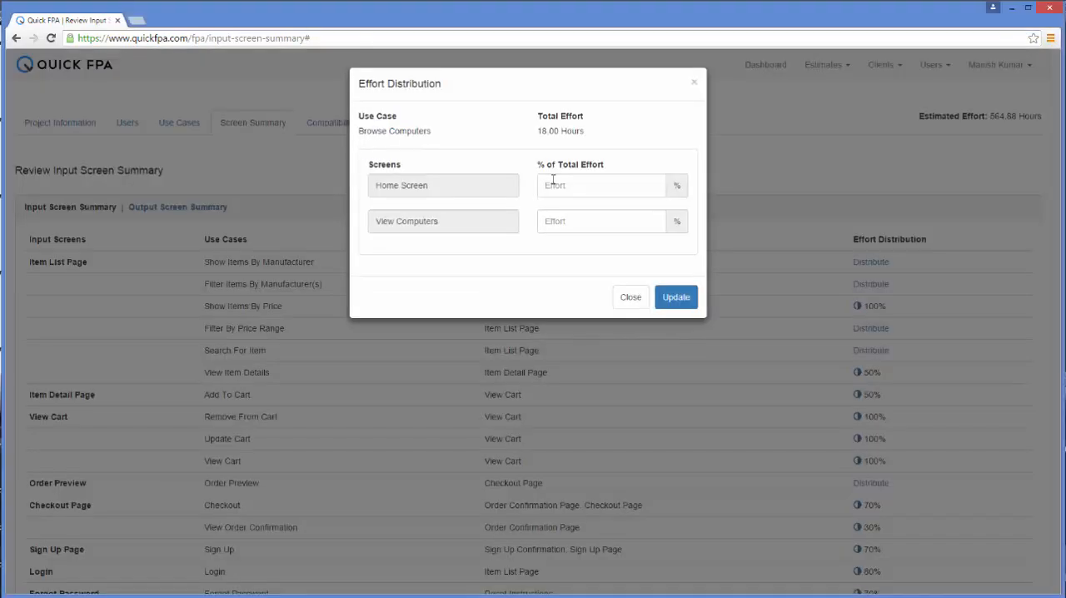
click(553, 181)
text(10)
click(582, 220)
click(663, 300)
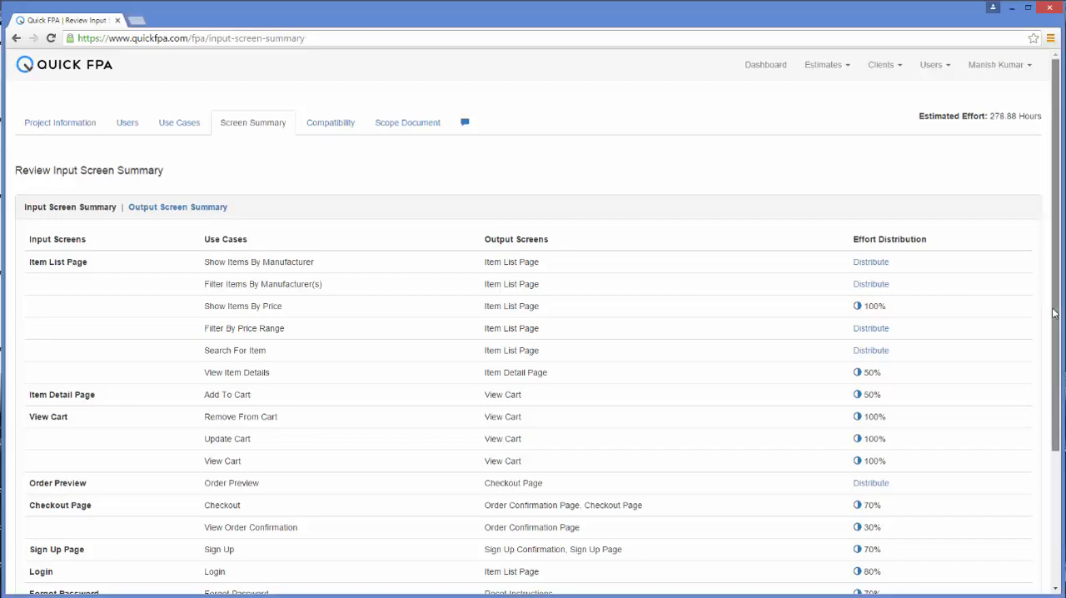
drag(1056, 316, 1056, 458)
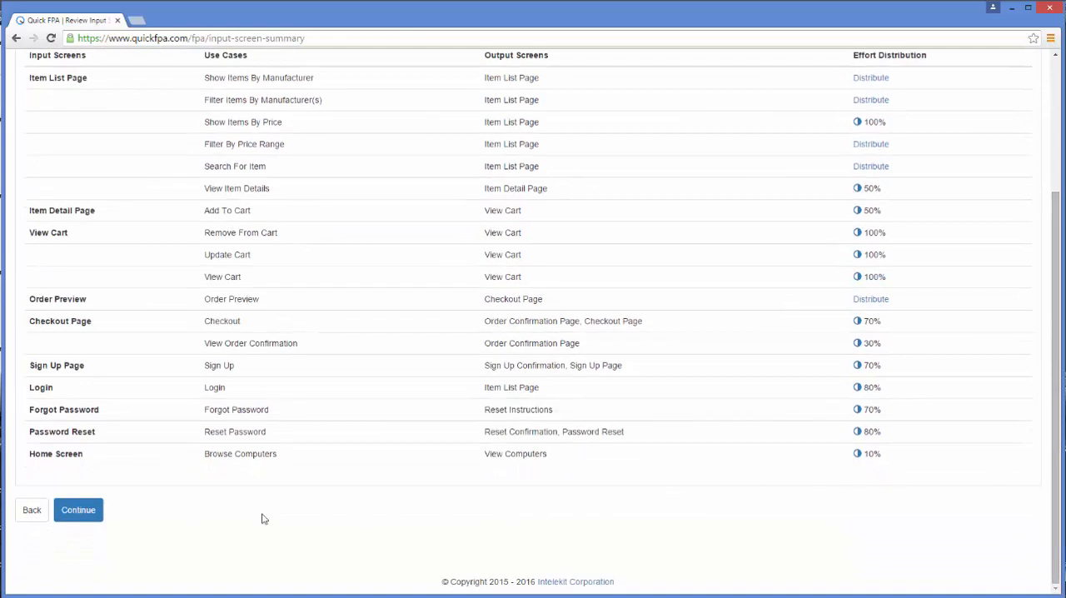
click(76, 517)
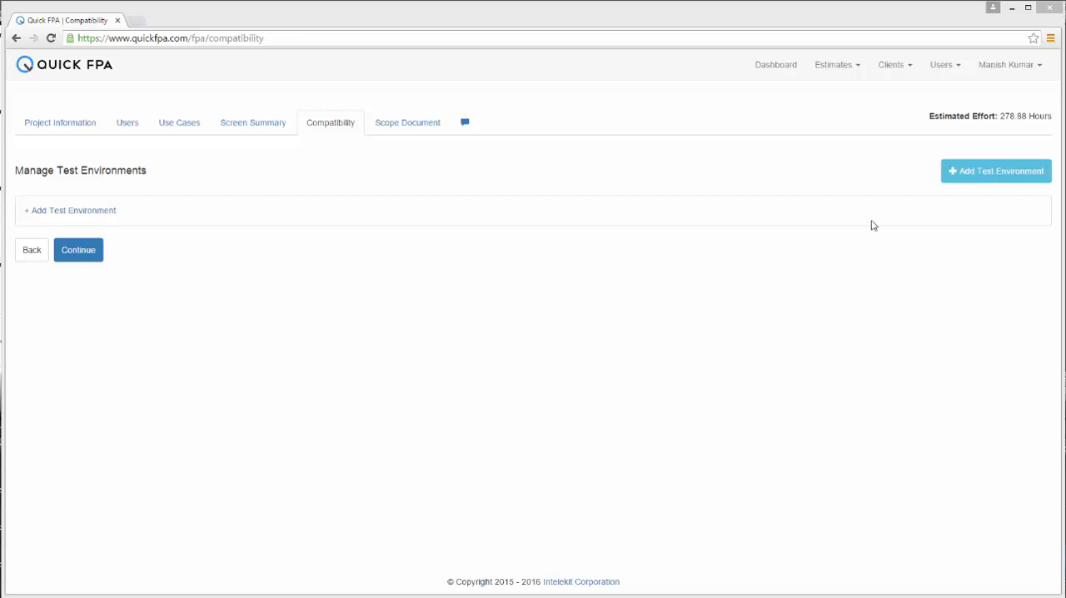
- Start a new test environment with Desktop/Laptop as the device and a 1024 x 768 screen resolution
click(957, 171)
click(957, 172)
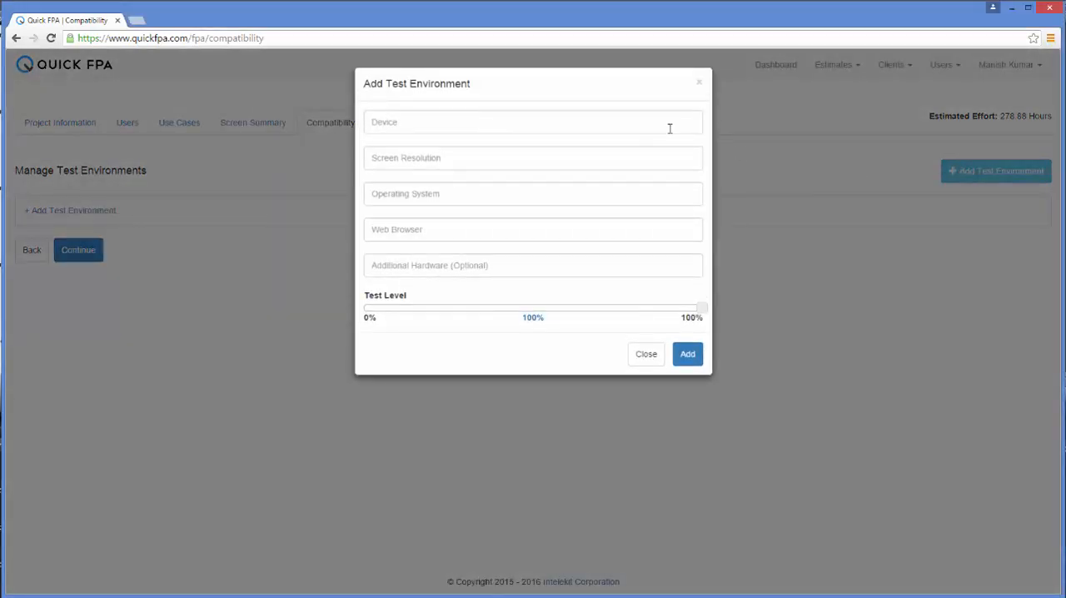
click(642, 122)
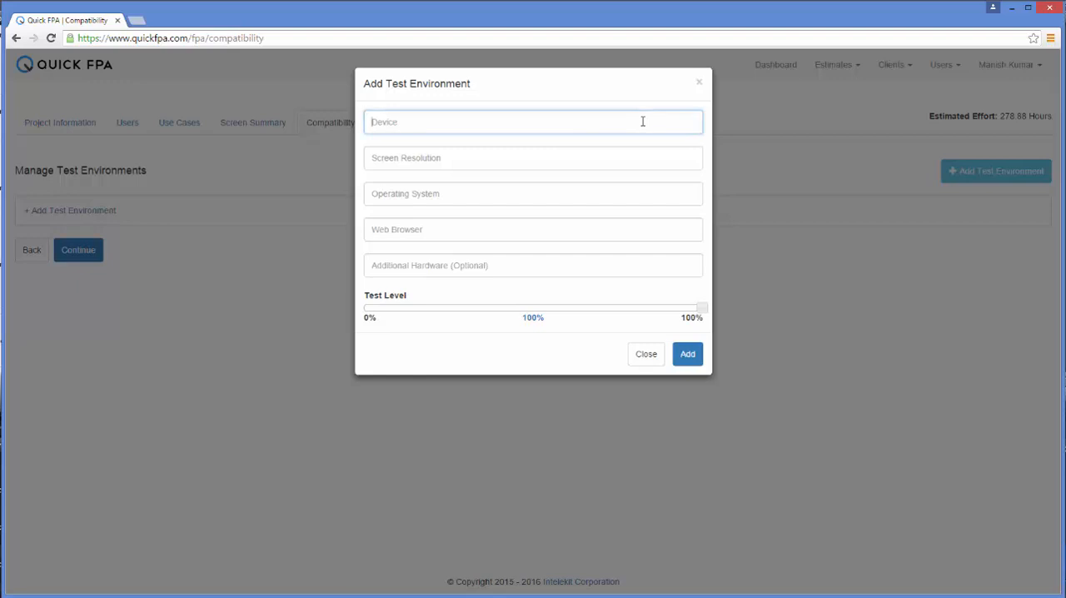
text(Deskt)
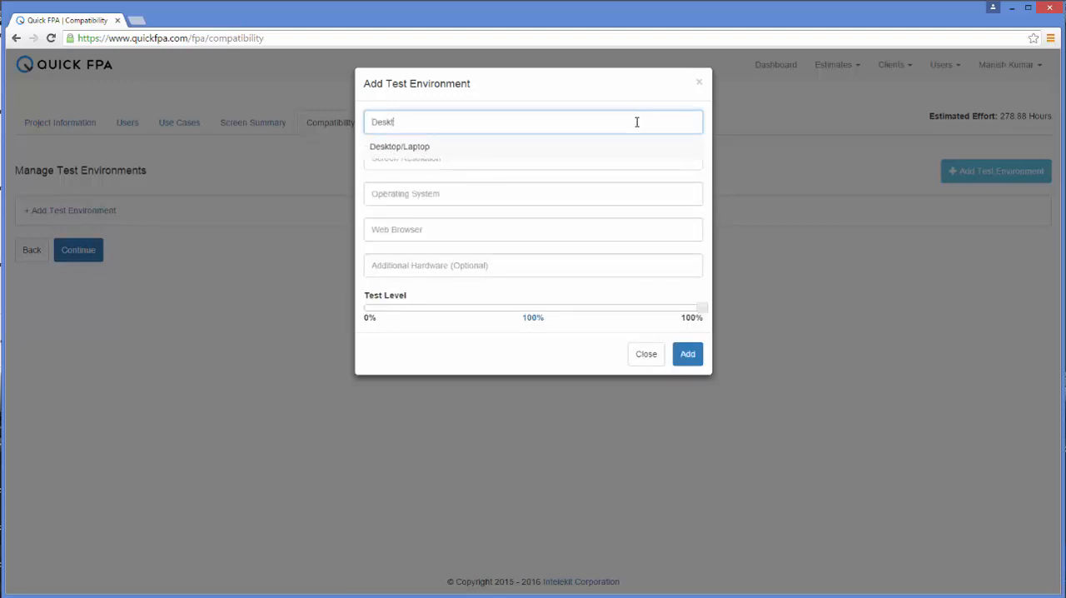
click(421, 147)
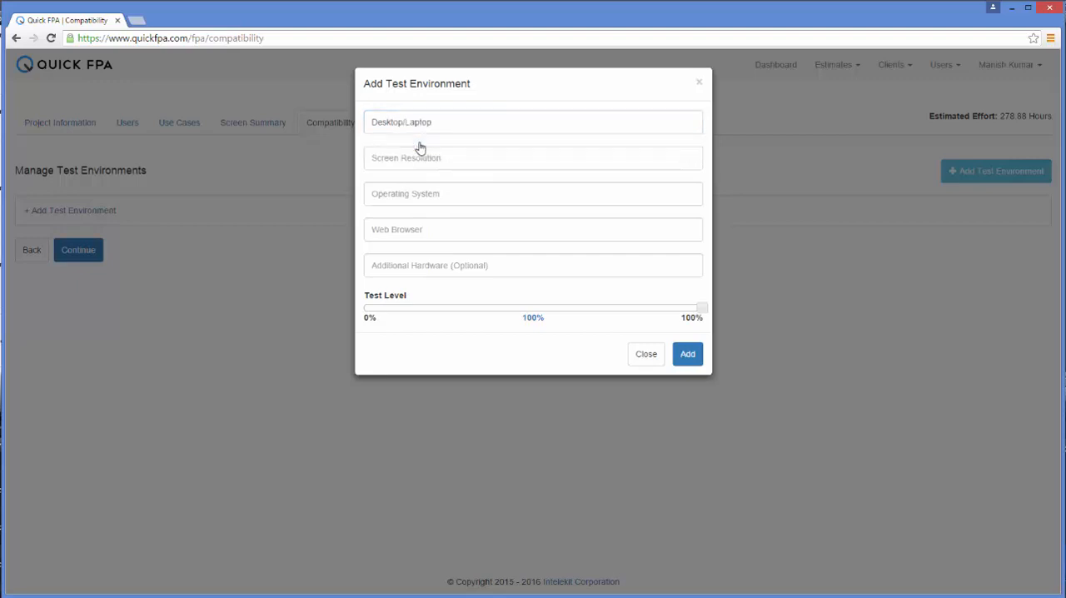
click(419, 161)
text(1)
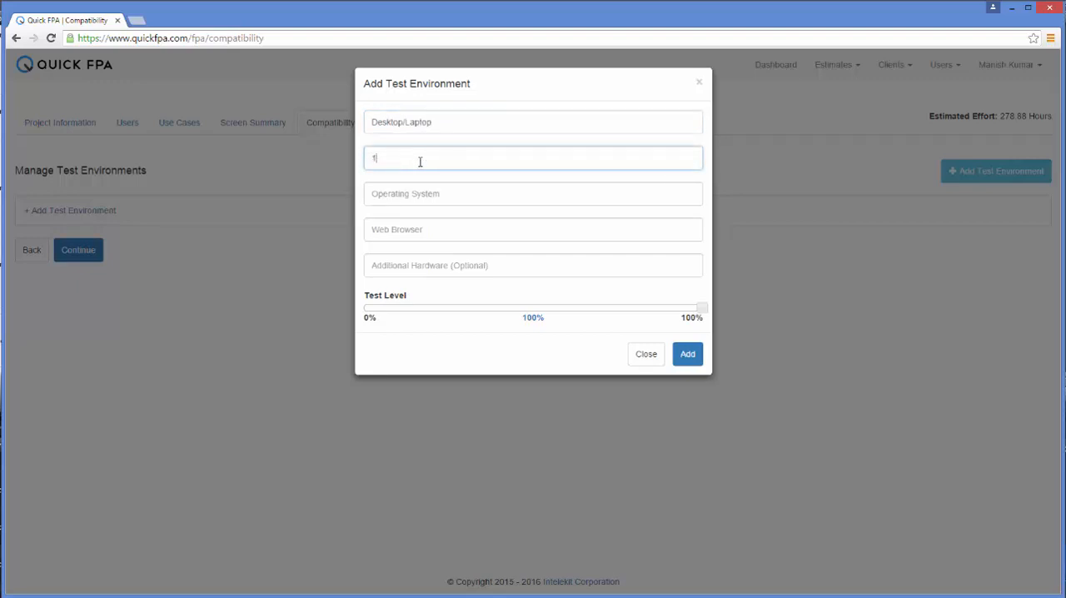
text(02)
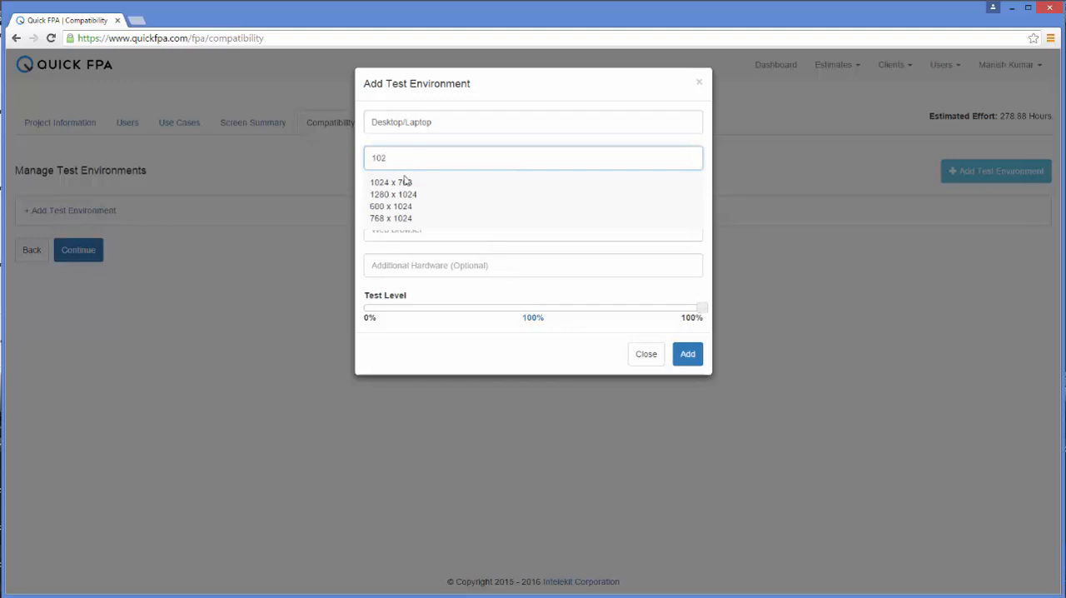
click(403, 182)
- Set the test environment's operating system to Windows XP and web browser to Google Chrome 48, and add it
click(400, 195)
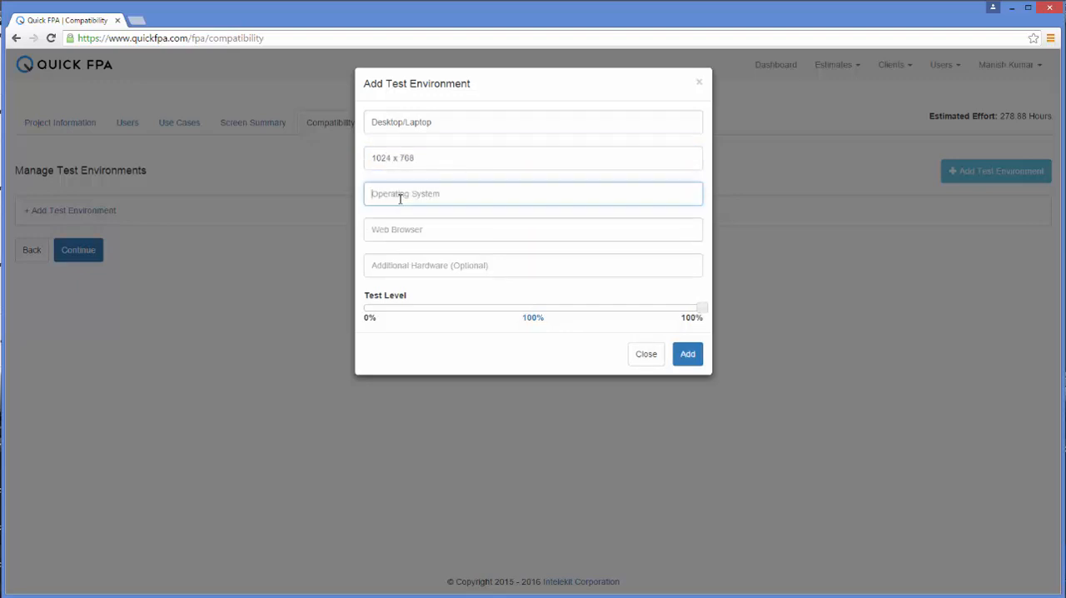
text(windows)
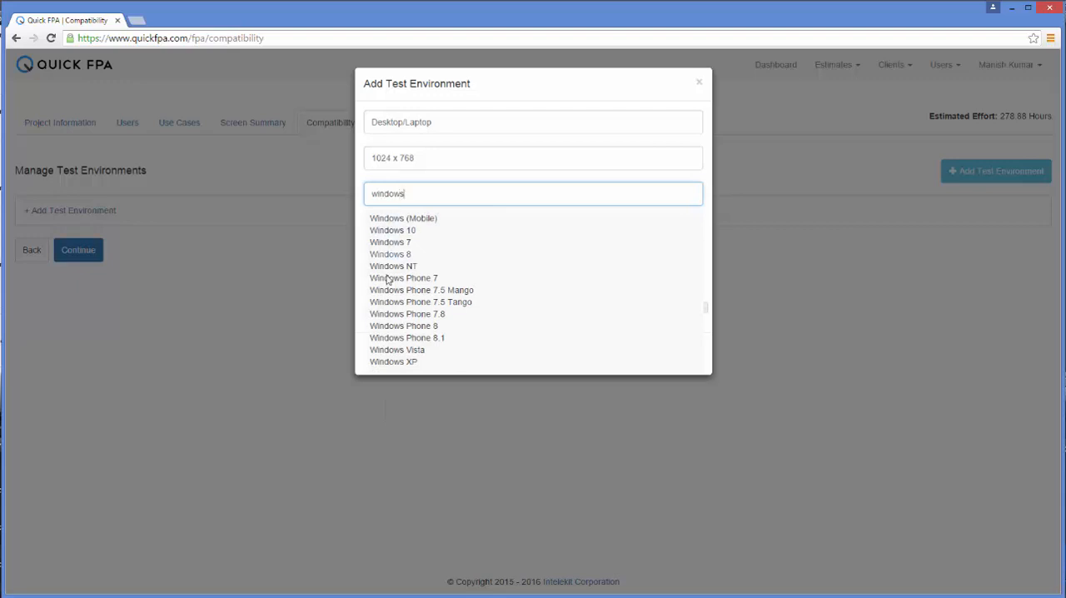
click(394, 362)
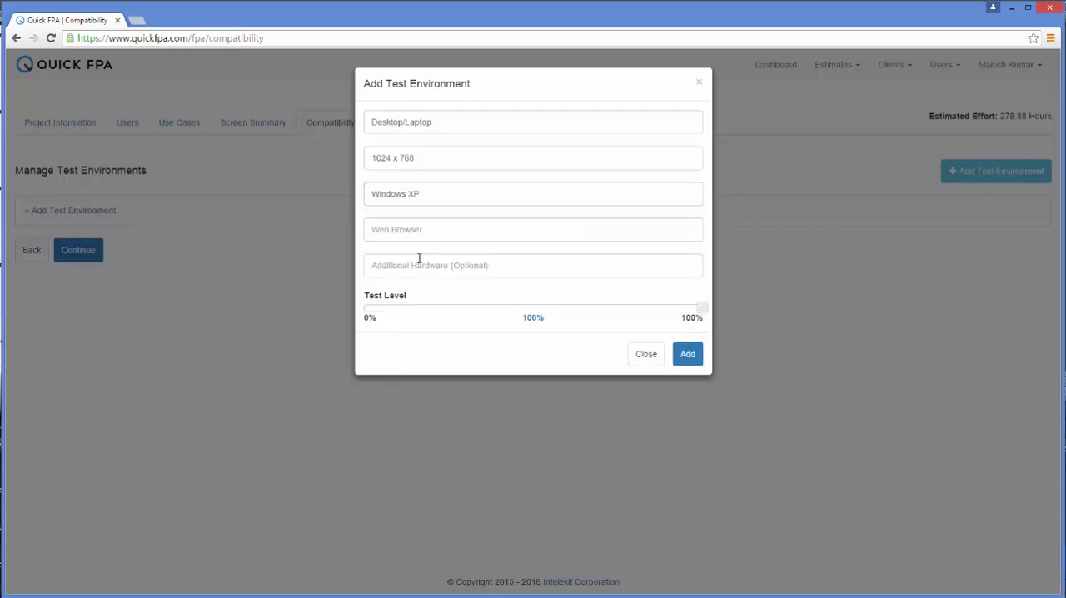
click(427, 228)
text(goo)
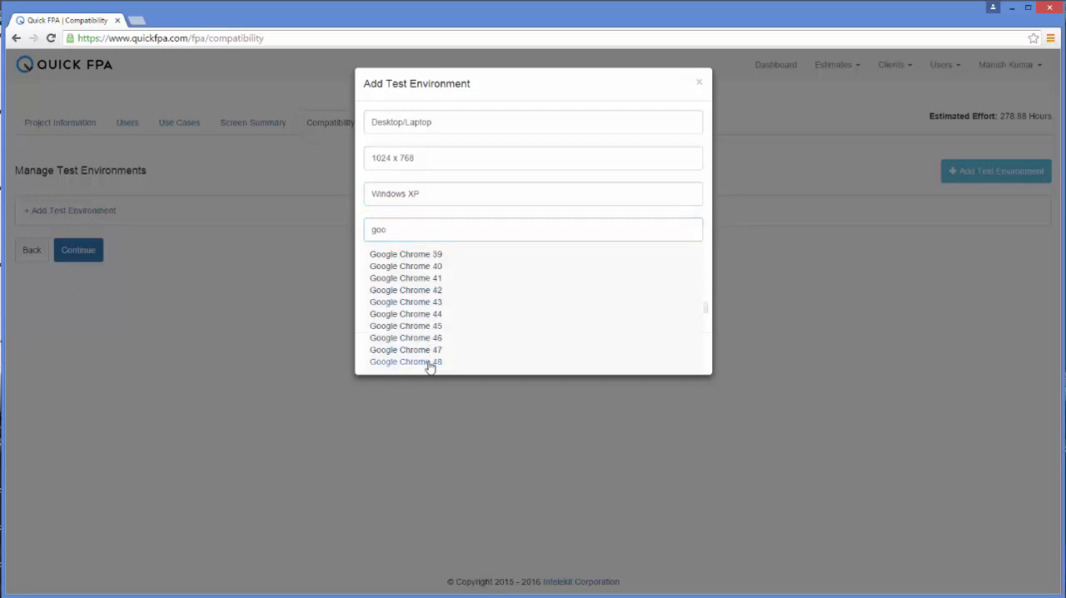
click(430, 363)
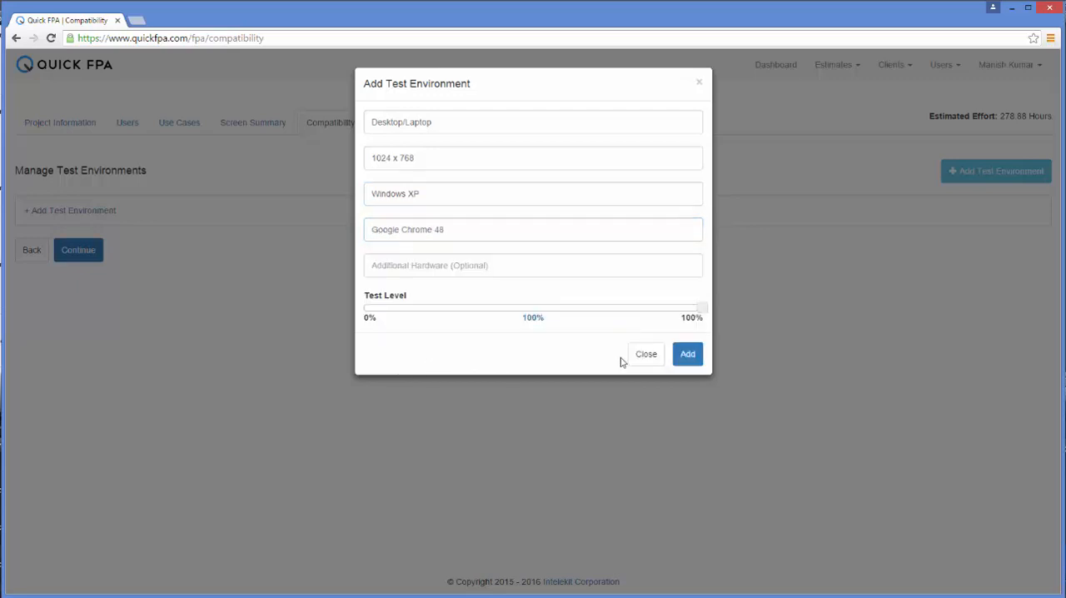
click(684, 358)
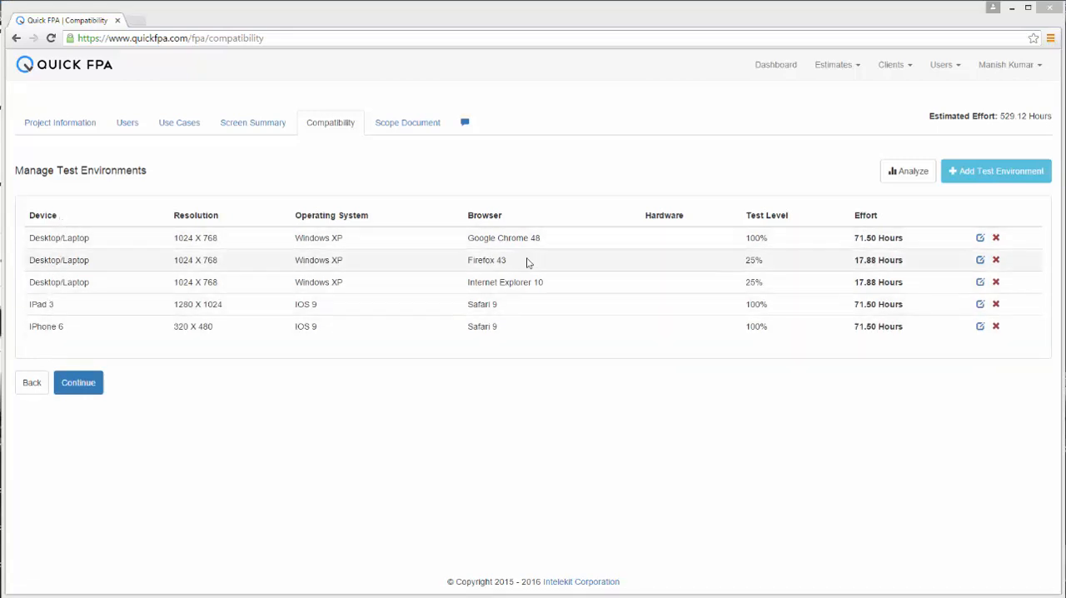
- Try a lower test level for the Internet Explorer 10 environment and discard the edit
click(982, 285)
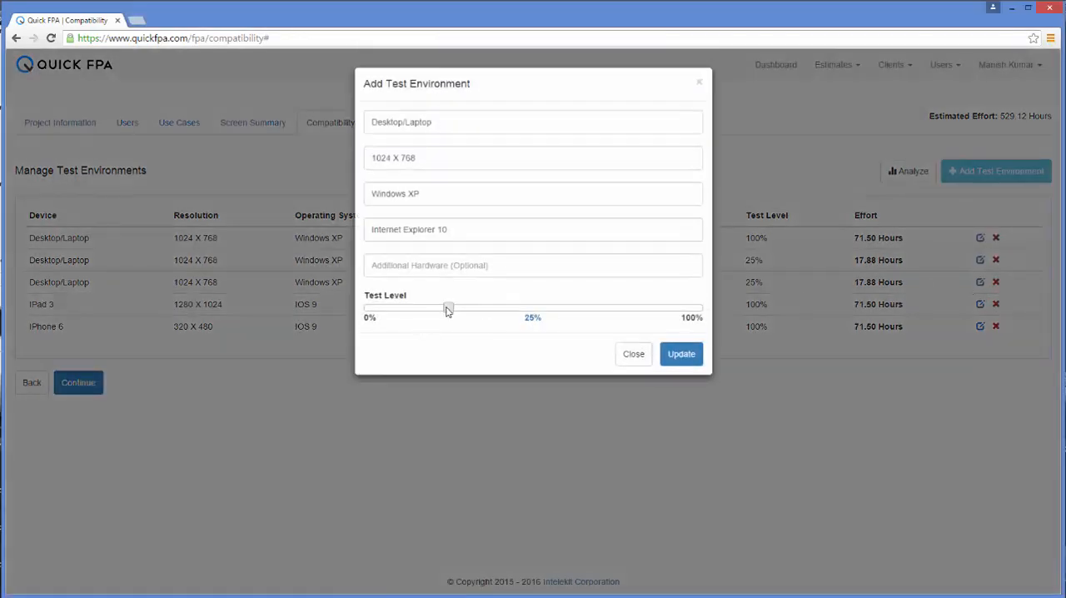
mouse_move(449, 307)
mouse_down()
mouse_move(539, 308)
mouse_move(432, 306)
mouse_up()
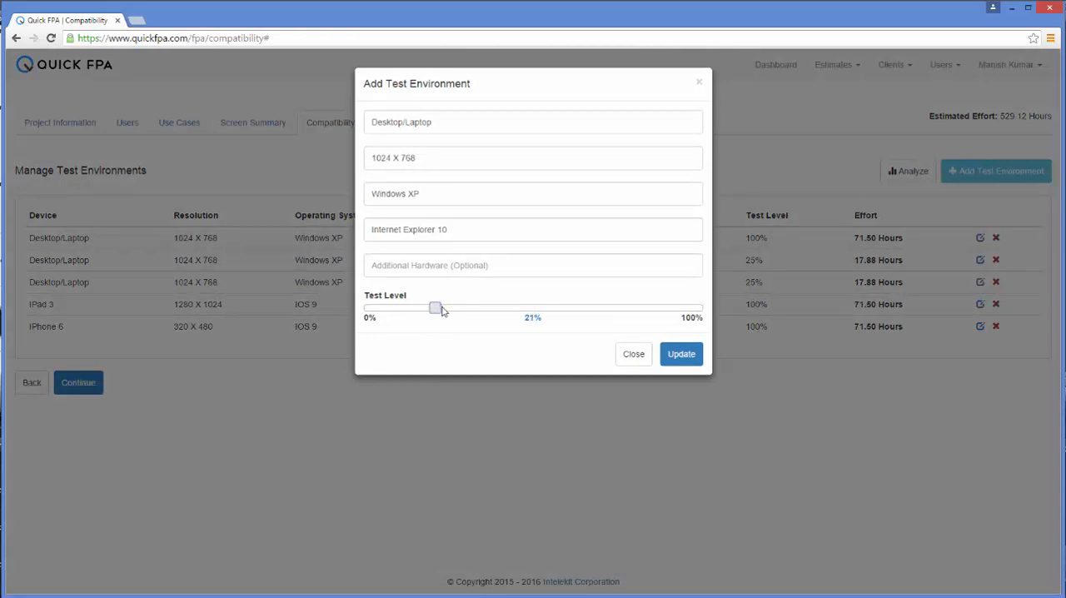
click(631, 353)
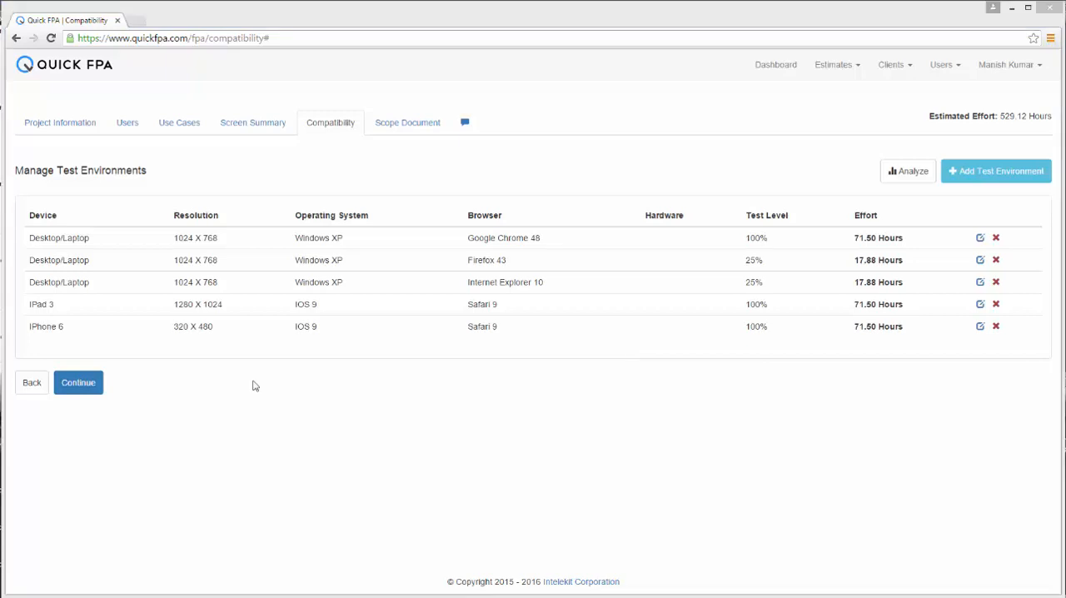
- Continue to the scope document and review the project estimate in its HTML view
click(84, 384)
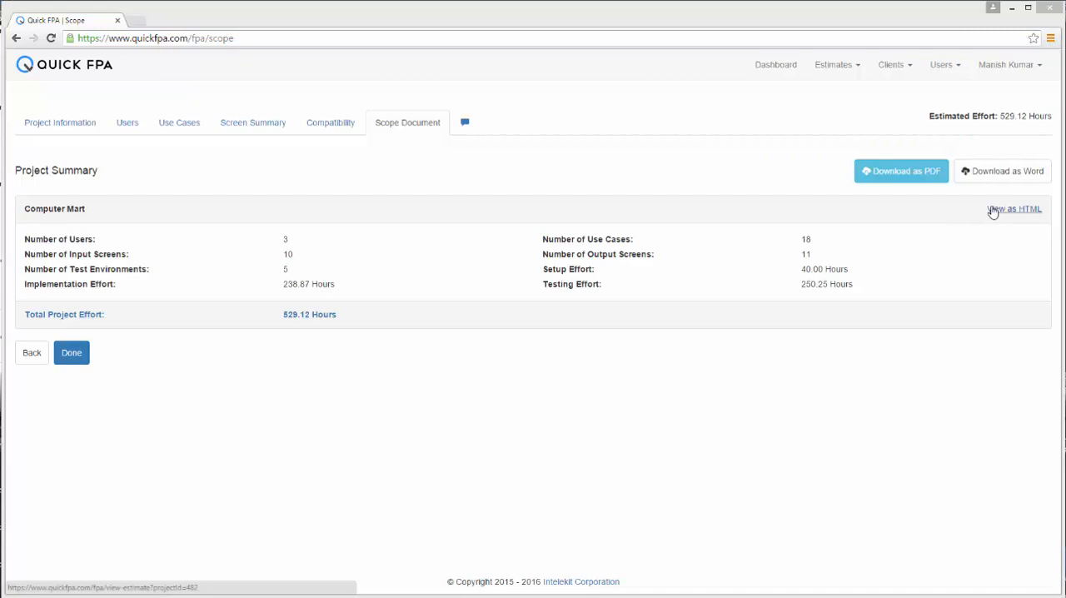
click(992, 211)
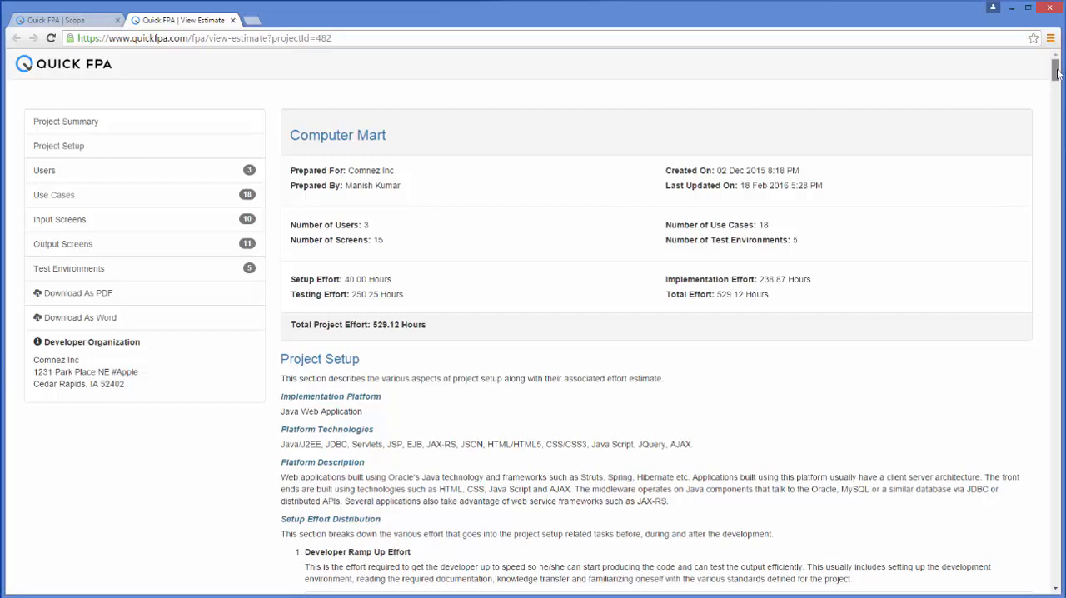
mouse_move(1056, 73)
mouse_down()
mouse_move(1061, 159)
mouse_move(1056, 69)
mouse_up()
- Download the Computer Mart estimate as a PDF, open the file and look through its pages
click(89, 296)
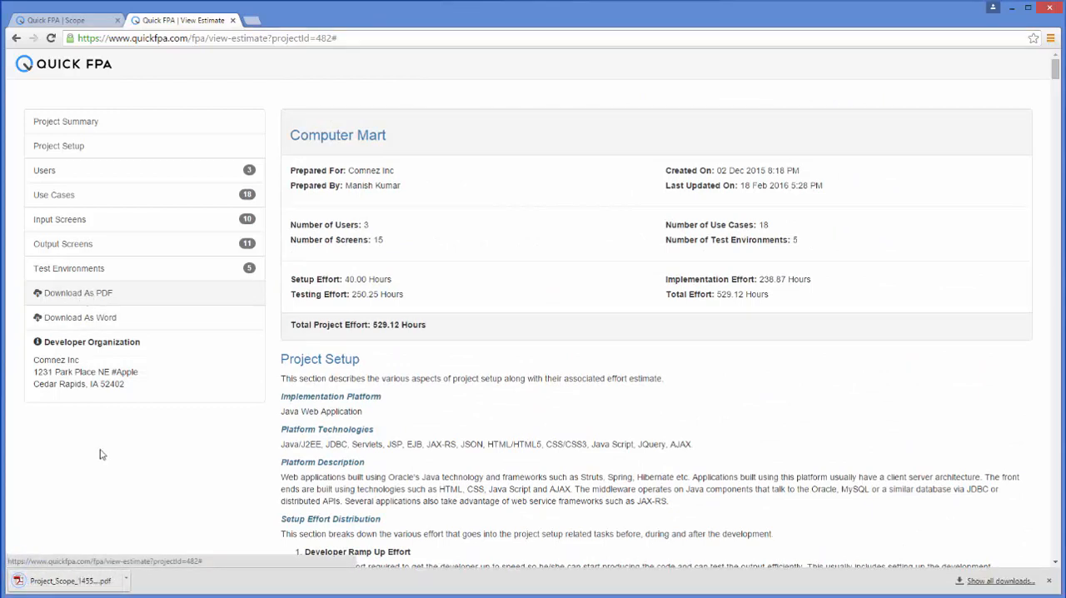
click(83, 580)
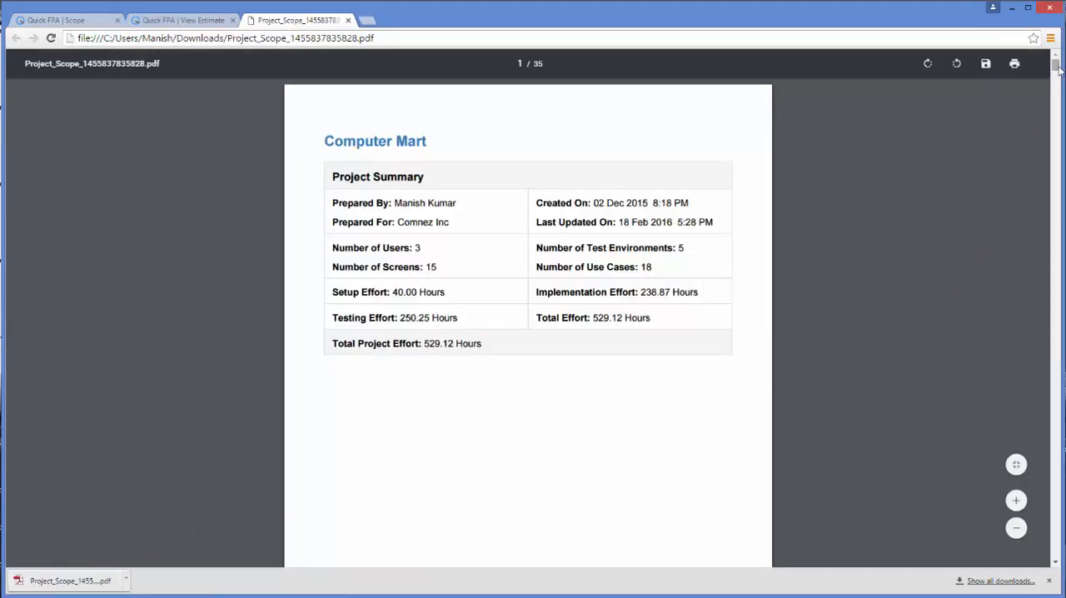
drag(1055, 66, 1048, 180)
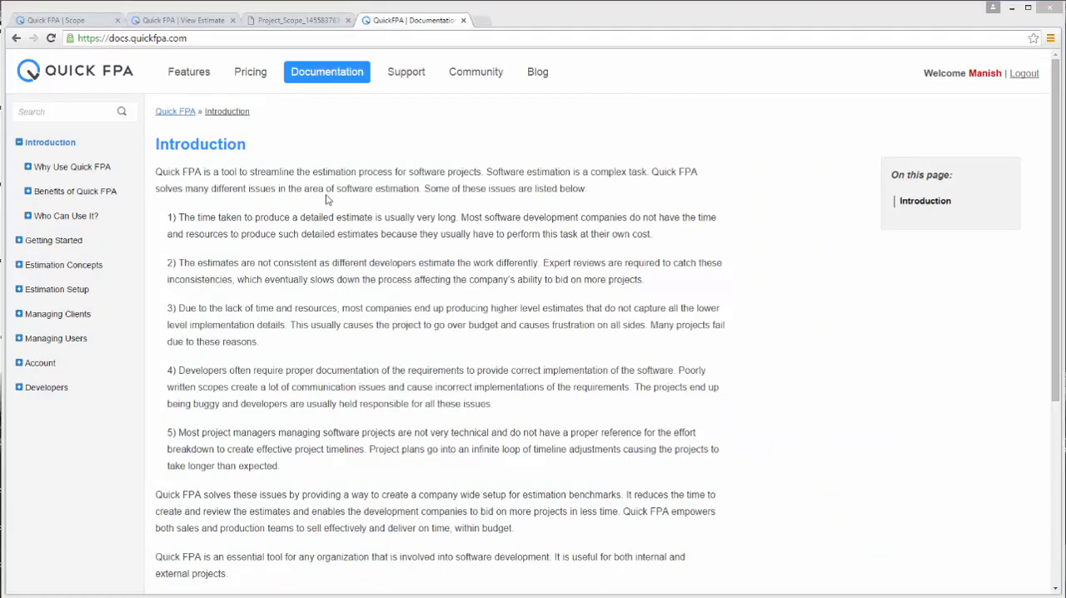
- View the Quick FPA community forum and the free, paid and phone support options
click(487, 78)
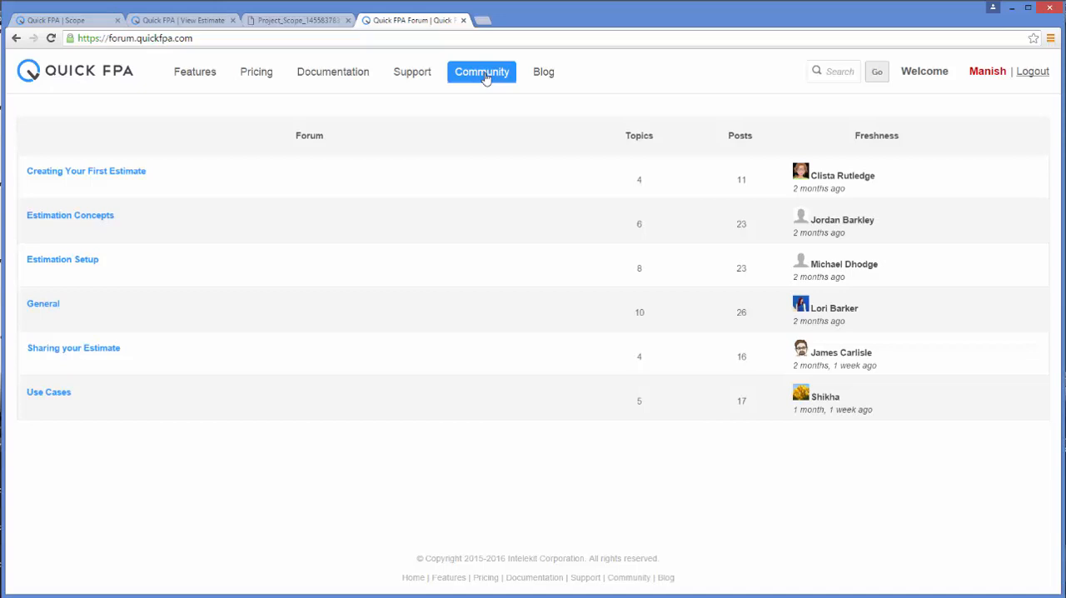
click(414, 75)
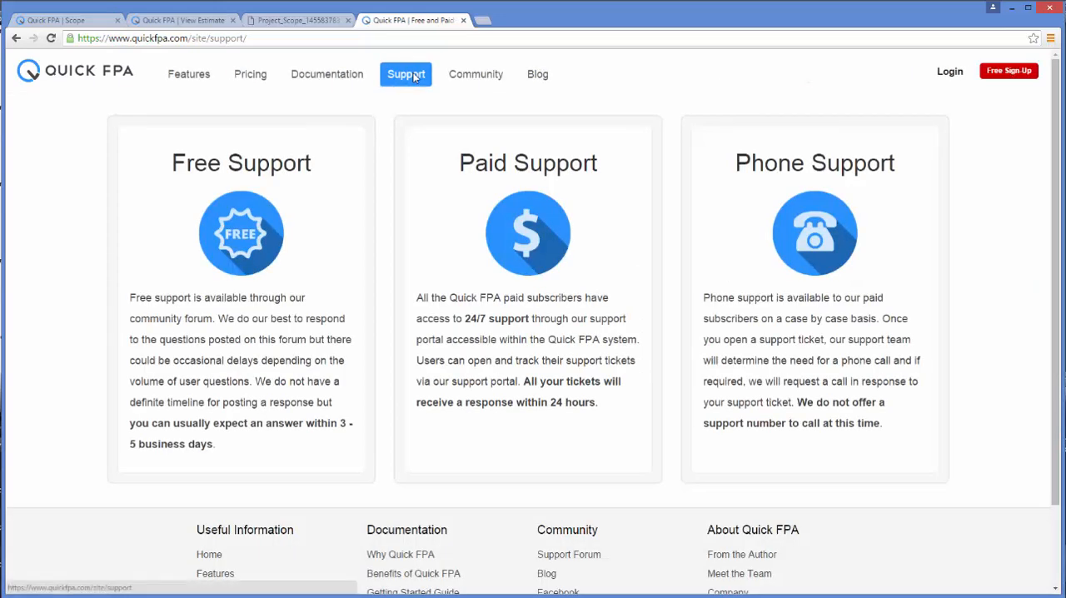